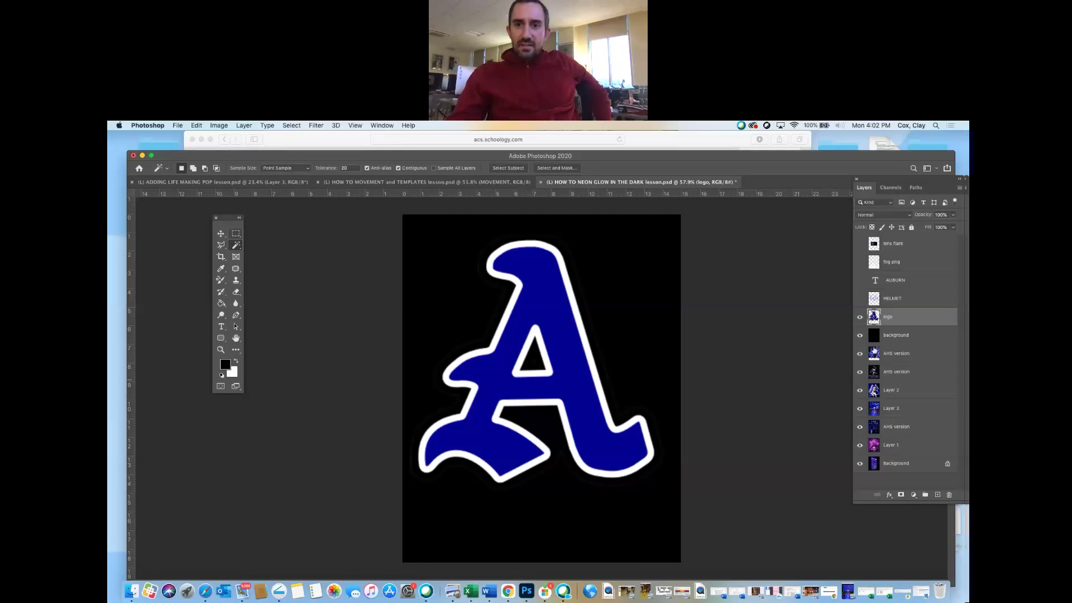
# Cycle through the FINALS BOUND, AUBURN WINS, STATE CHAMPIONSHIP and GRIND TO GREATNESS posters, zooming into TIGERS 12.
pyautogui.click(865, 434)
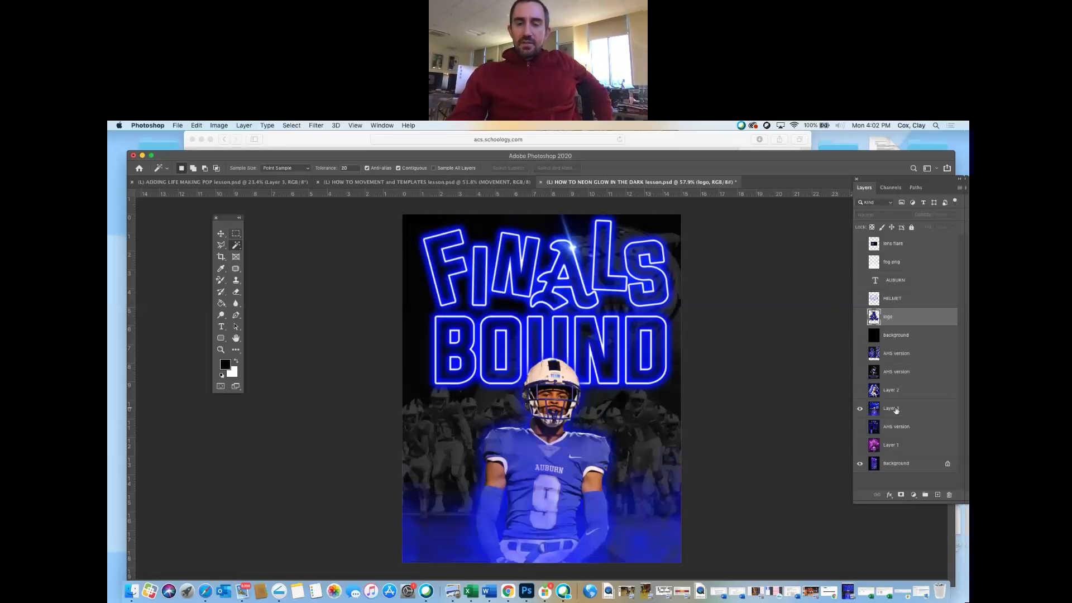
pyautogui.click(860, 392)
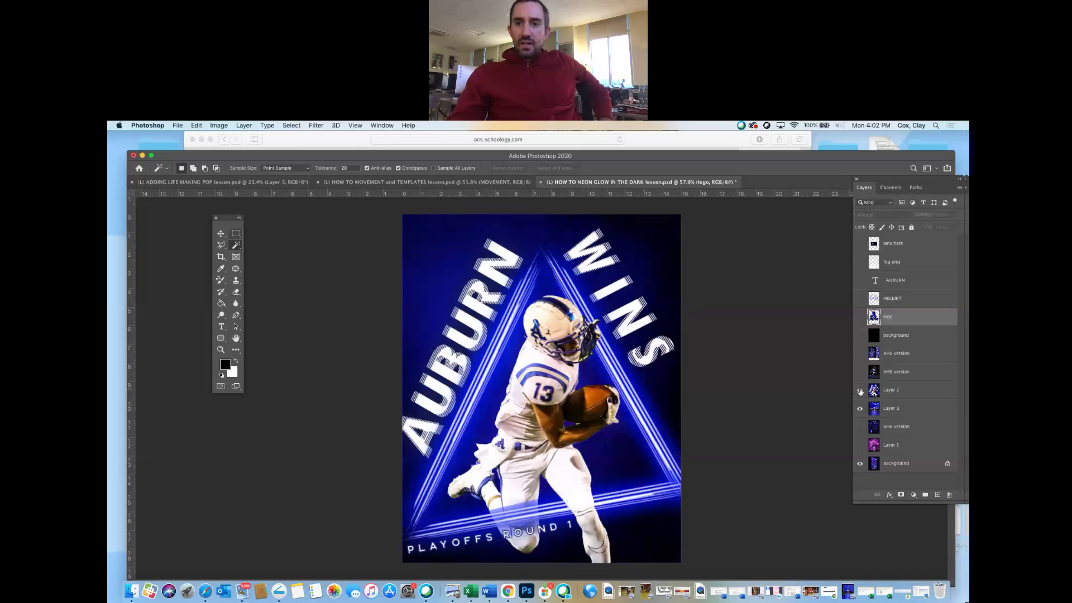
pyautogui.click(859, 371)
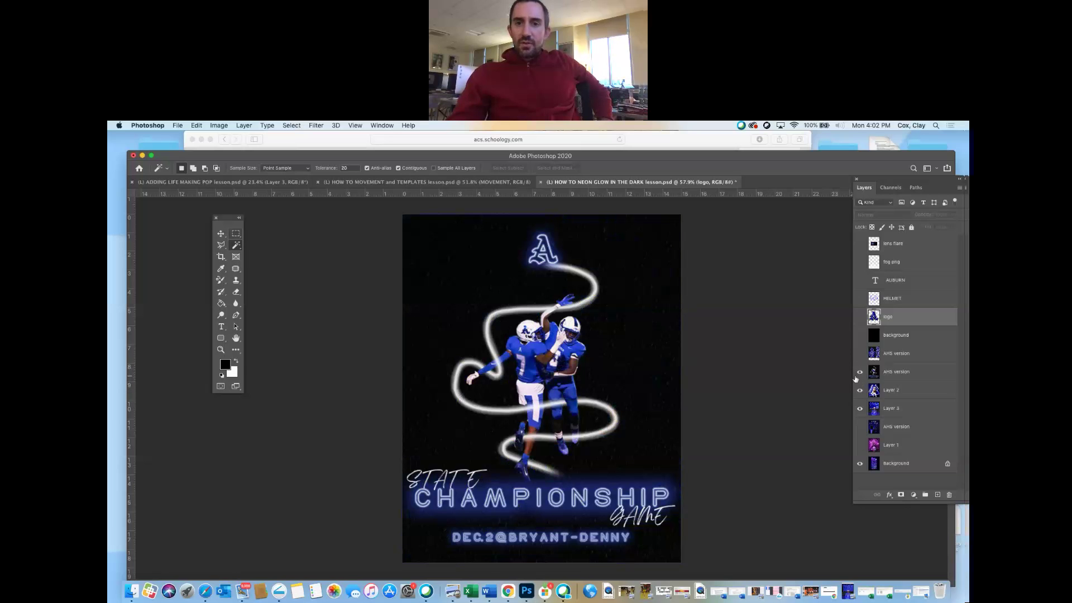
pyautogui.click(860, 354)
pyautogui.moveTo(860, 355); pyautogui.dragTo(859, 410)
pyautogui.click(859, 426)
pyautogui.click(221, 350)
pyautogui.moveTo(449, 528); pyautogui.dragTo(496, 526)
# Show the PROM poster and zoom in on its lit P, then back out.
pyautogui.click(858, 430)
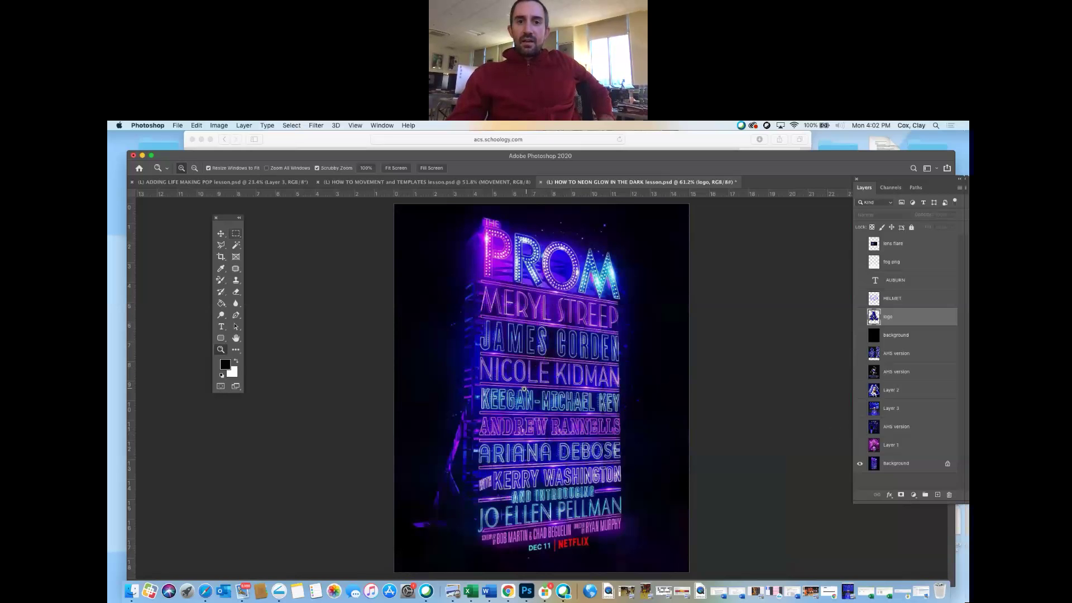
pyautogui.moveTo(514, 398); pyautogui.dragTo(560, 398)
pyautogui.scroll(10, 561, 398)
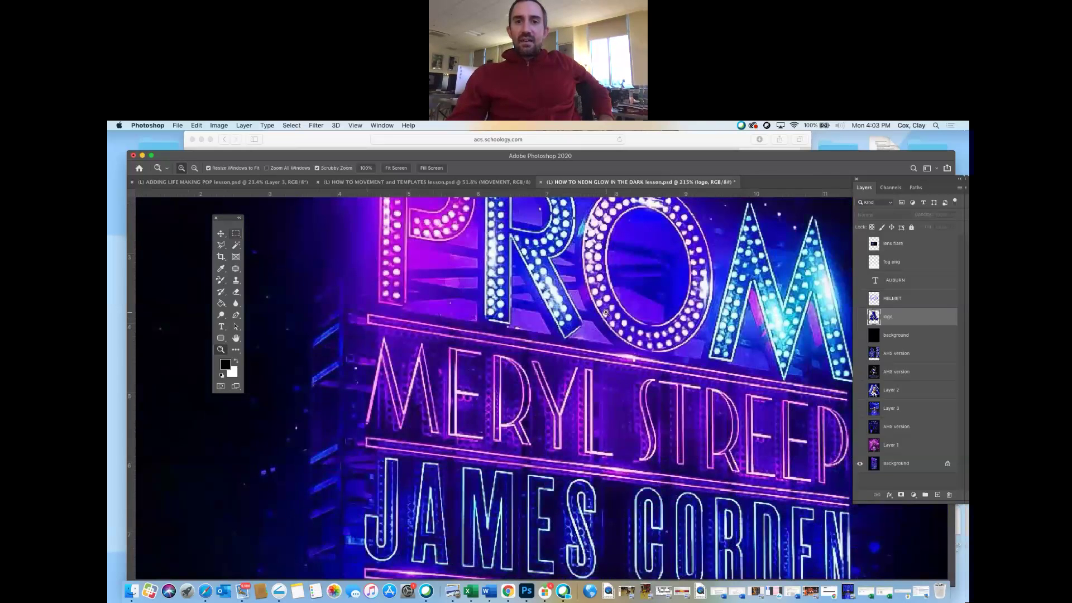
pyautogui.scroll(5, 515, 271)
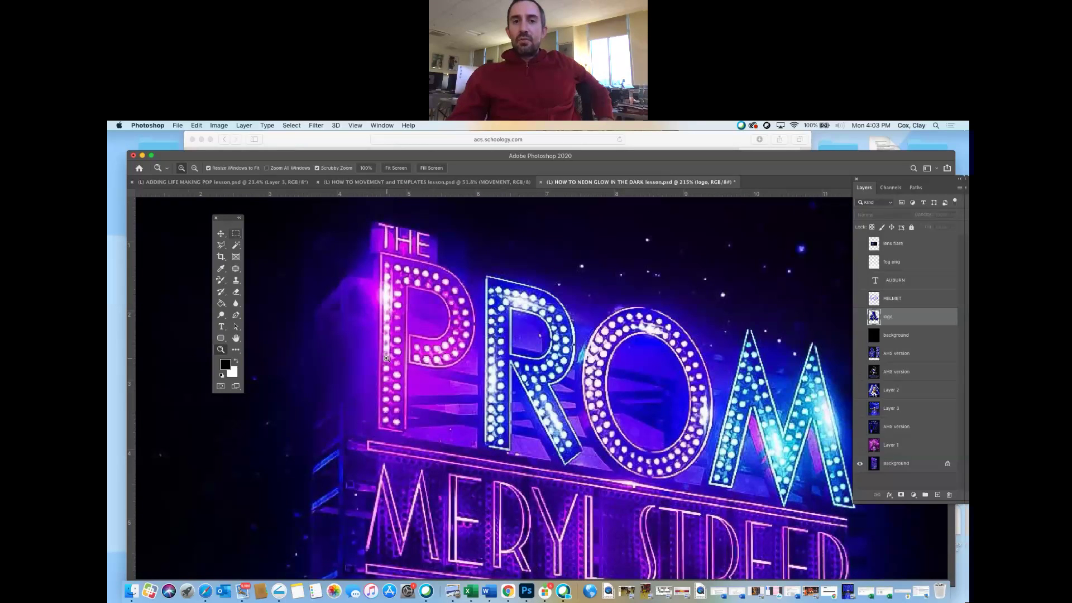
pyautogui.moveTo(396, 300); pyautogui.dragTo(455, 364)
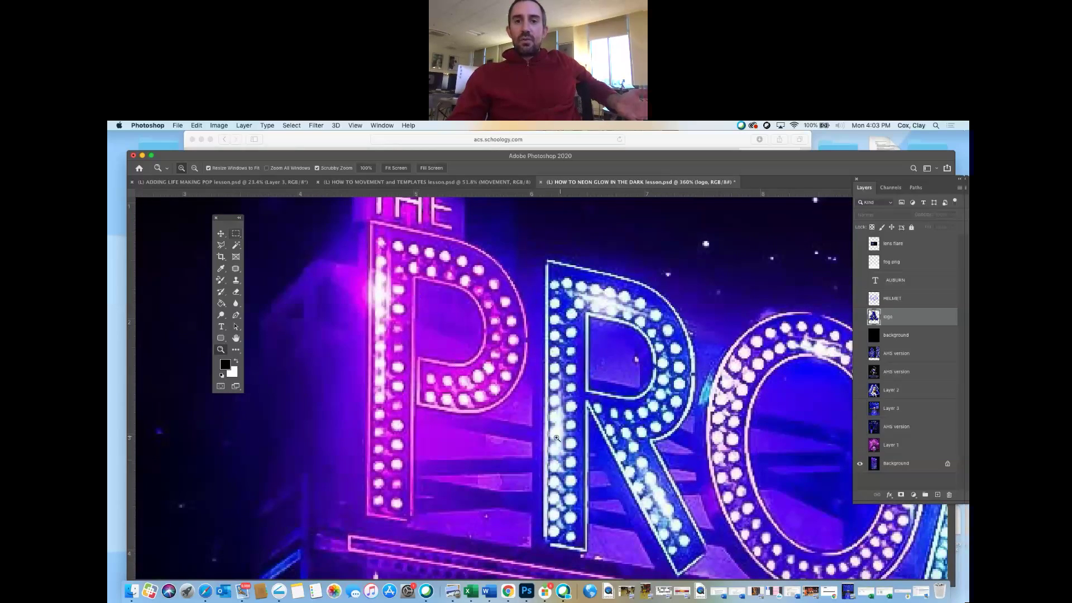
pyautogui.moveTo(557, 438); pyautogui.dragTo(620, 422)
# Hide the PROM poster, view the FINALS BOUND poster zoomed out, and turn on the black background layer.
pyautogui.click(860, 463)
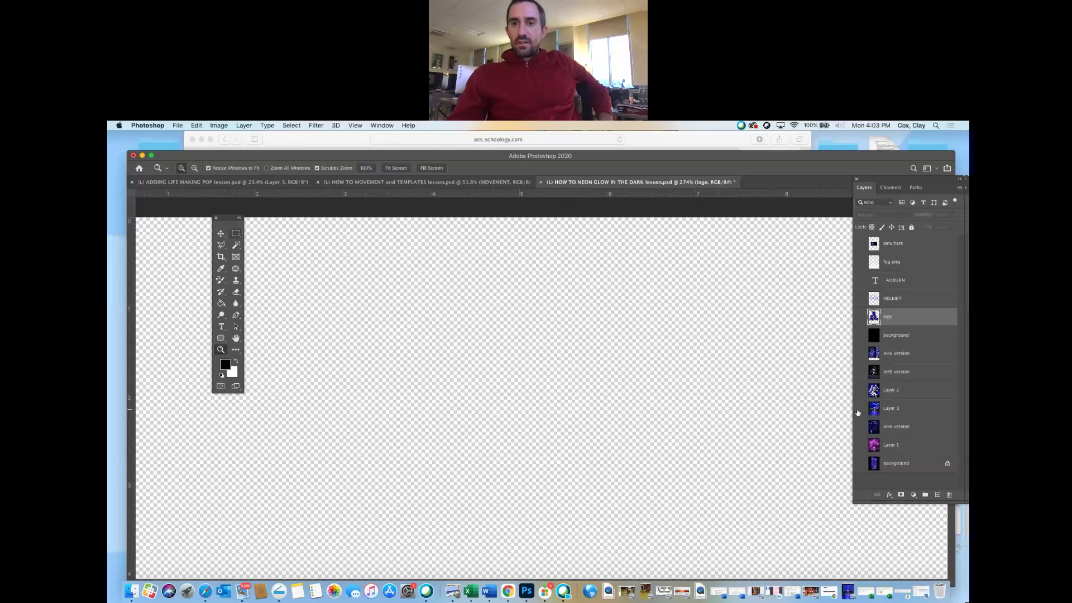
pyautogui.click(859, 410)
pyautogui.scroll(-10, 657, 459)
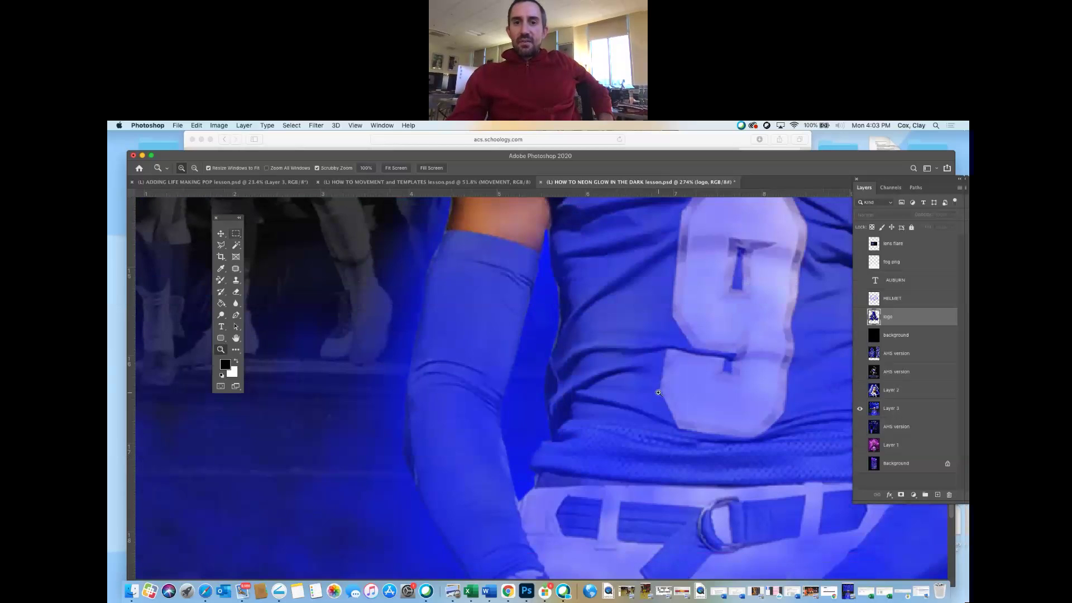
pyautogui.moveTo(658, 393); pyautogui.dragTo(614, 391)
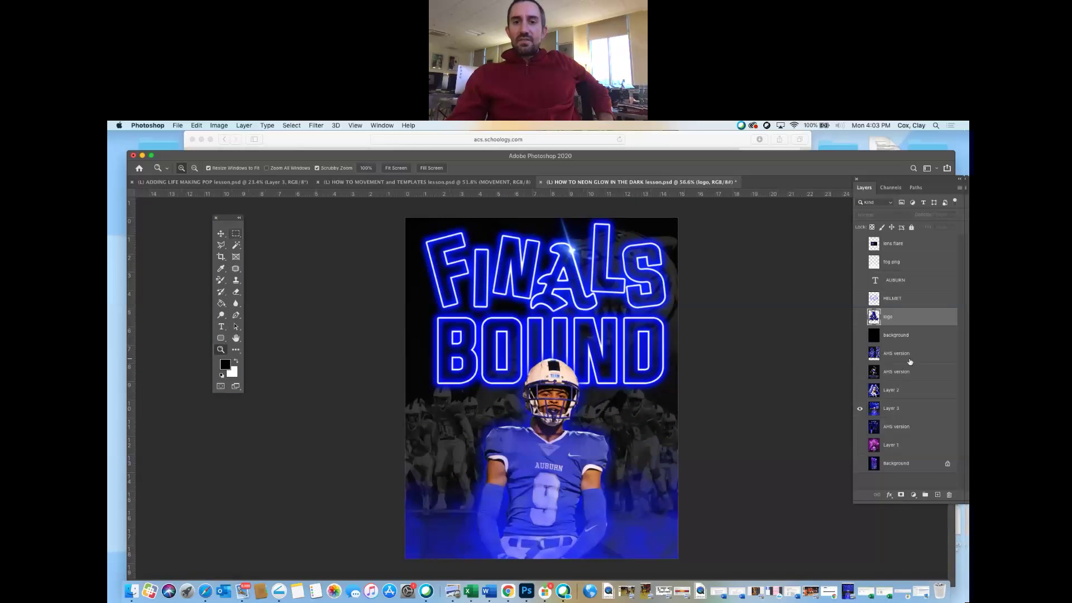
pyautogui.click(860, 335)
# Show the blue A logo and Magic Wand-select its white outline.
pyautogui.click(860, 410)
pyautogui.click(859, 317)
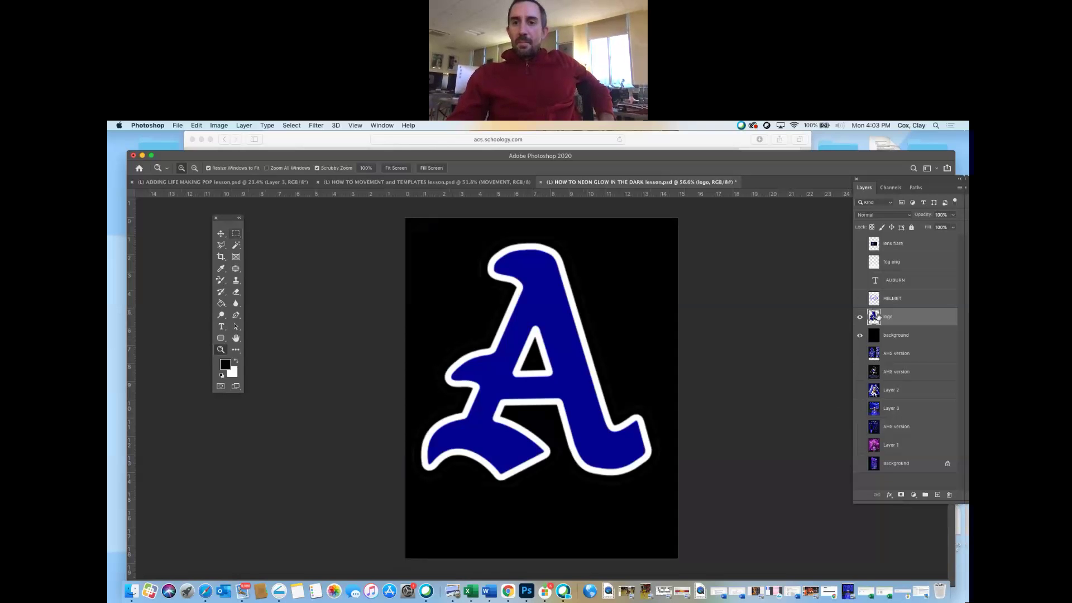
pyautogui.click(235, 245)
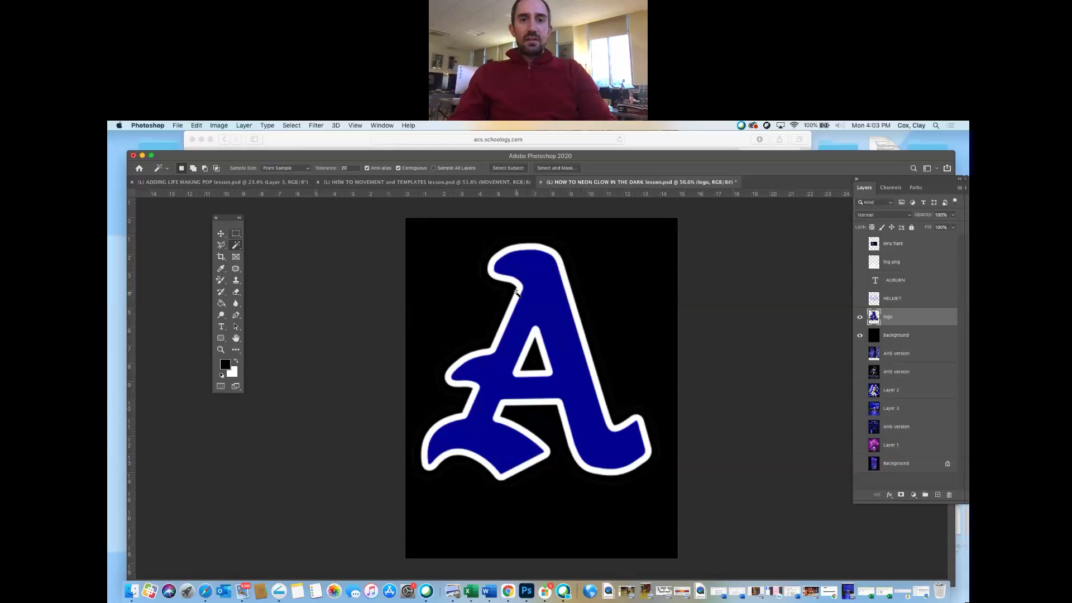
pyautogui.click(583, 334)
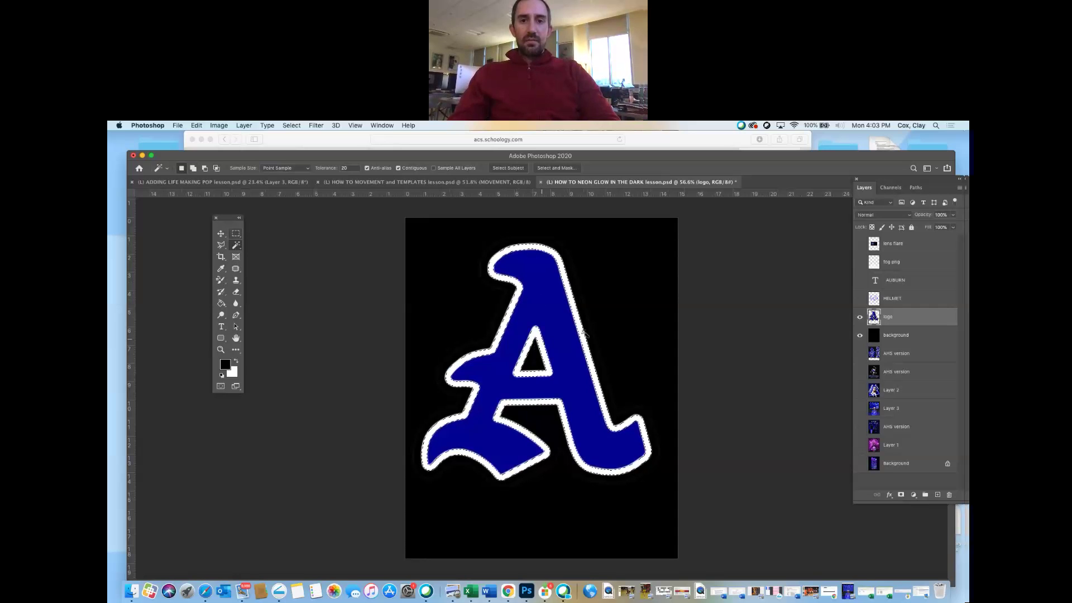
pyautogui.click(859, 317)
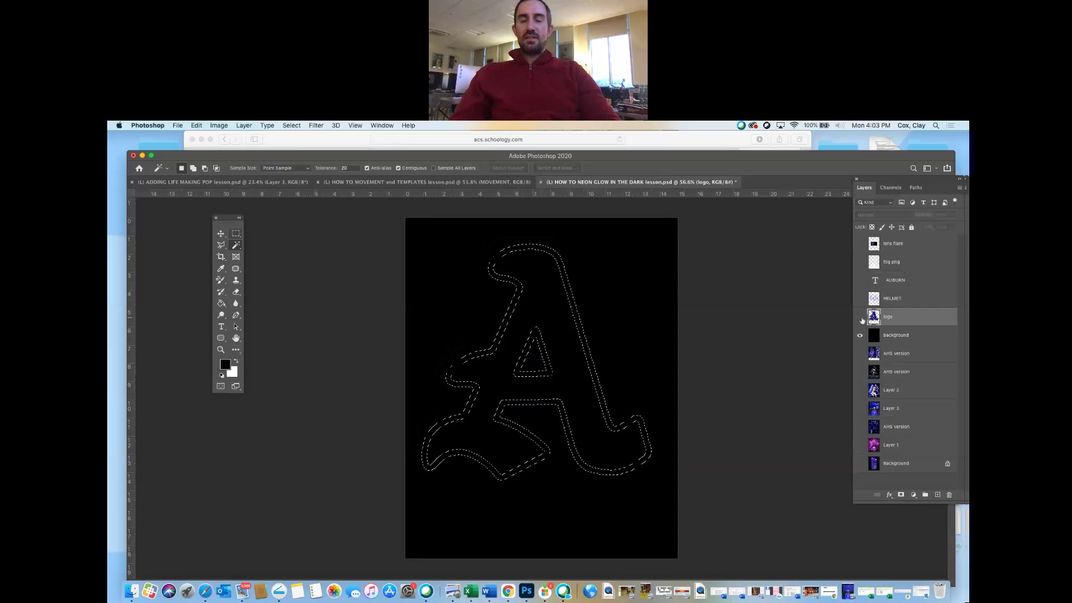
pyautogui.click(859, 317)
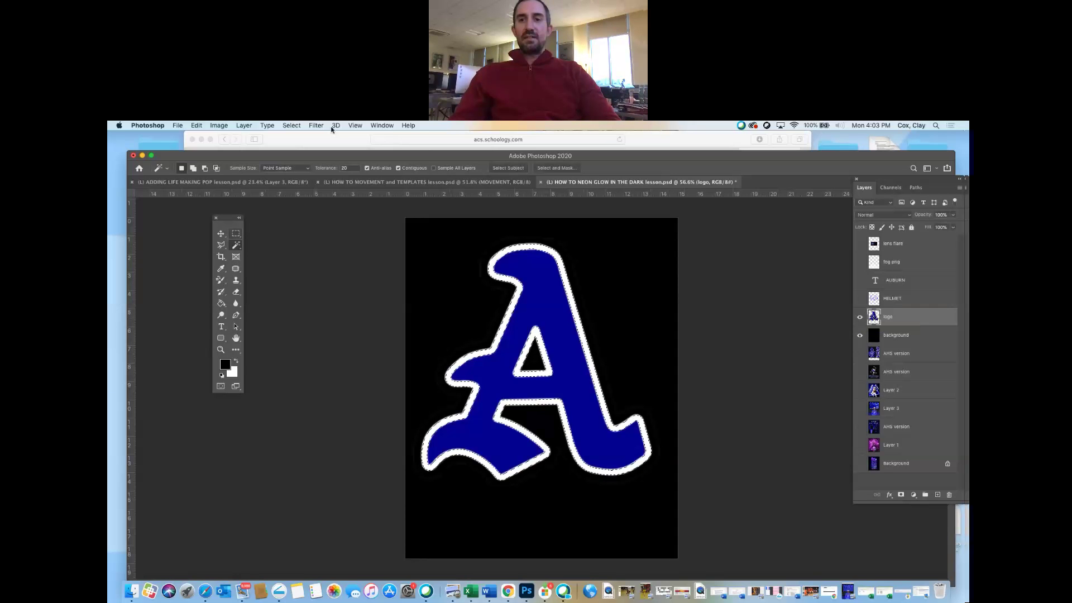
# Copy the selected outline and paste it onto a new Layer 4, hiding the blue logo.
pyautogui.click(197, 125)
pyautogui.click(199, 191)
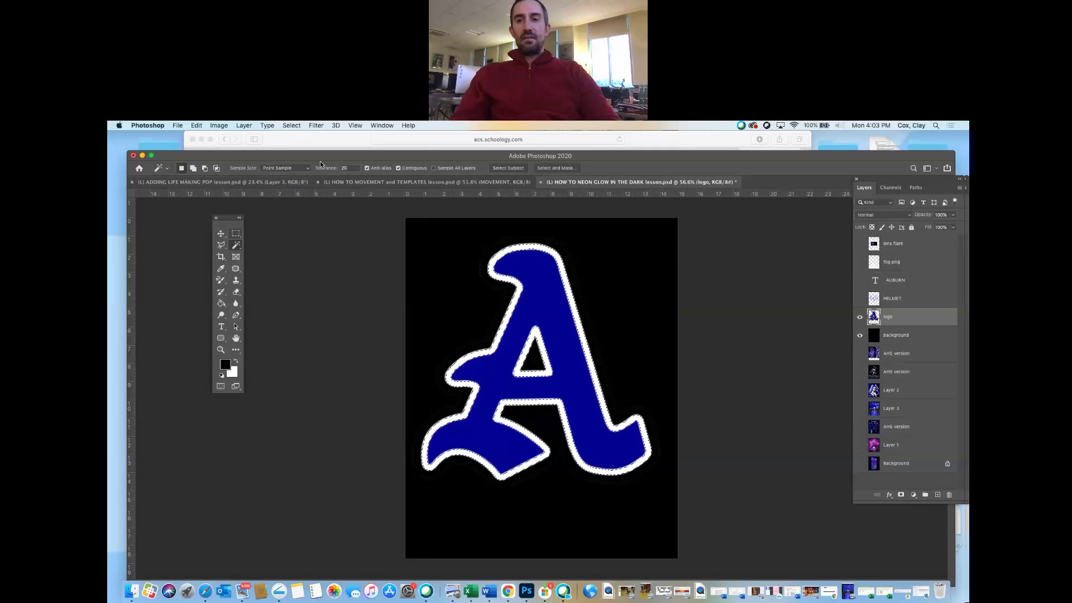
pyautogui.click(860, 318)
pyautogui.click(196, 125)
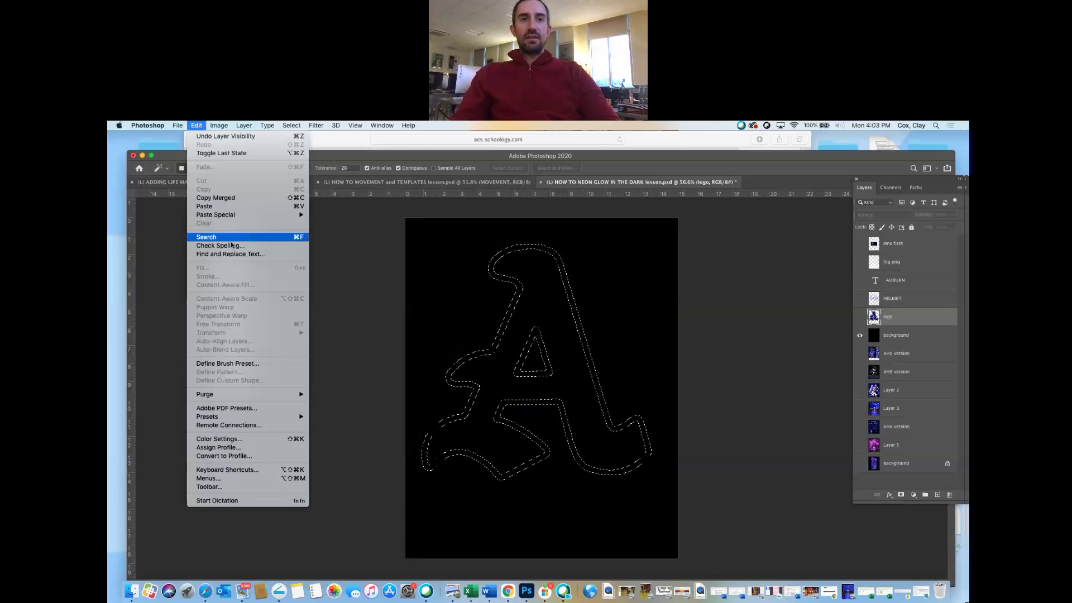
pyautogui.click(228, 206)
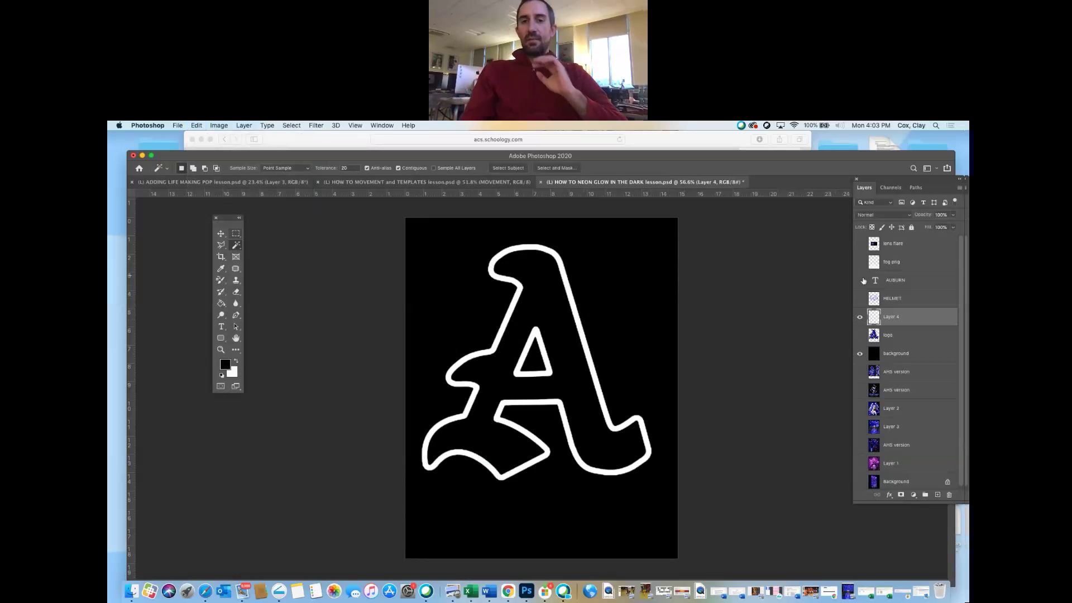
pyautogui.click(859, 335)
# Open Layer 4's Layer Style, preview a pale lavender Color Overlay, then switch it off.
pyautogui.click(857, 336)
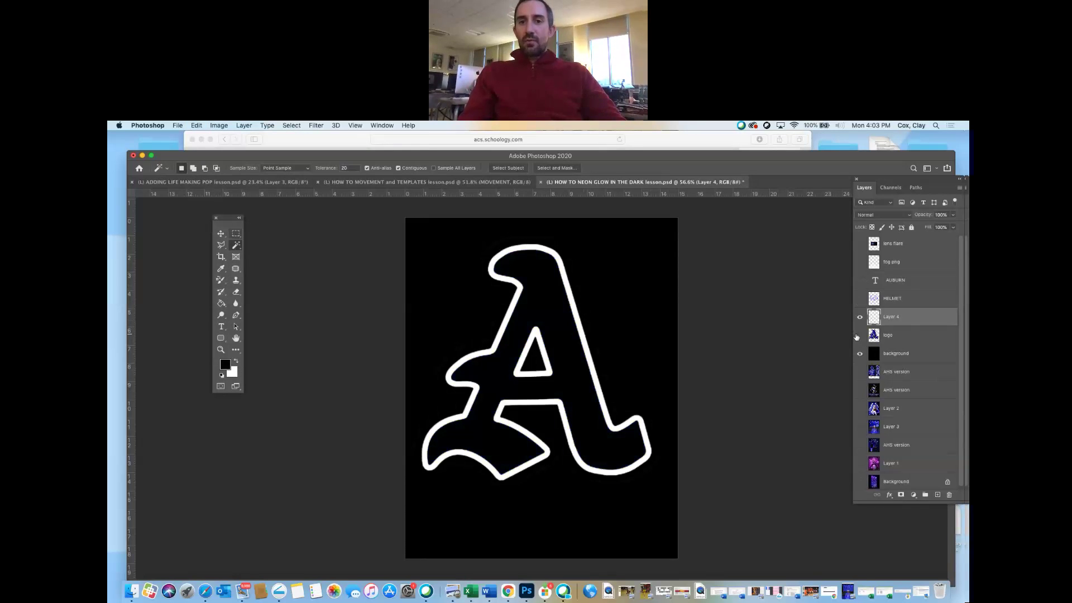
pyautogui.doubleClick(915, 316)
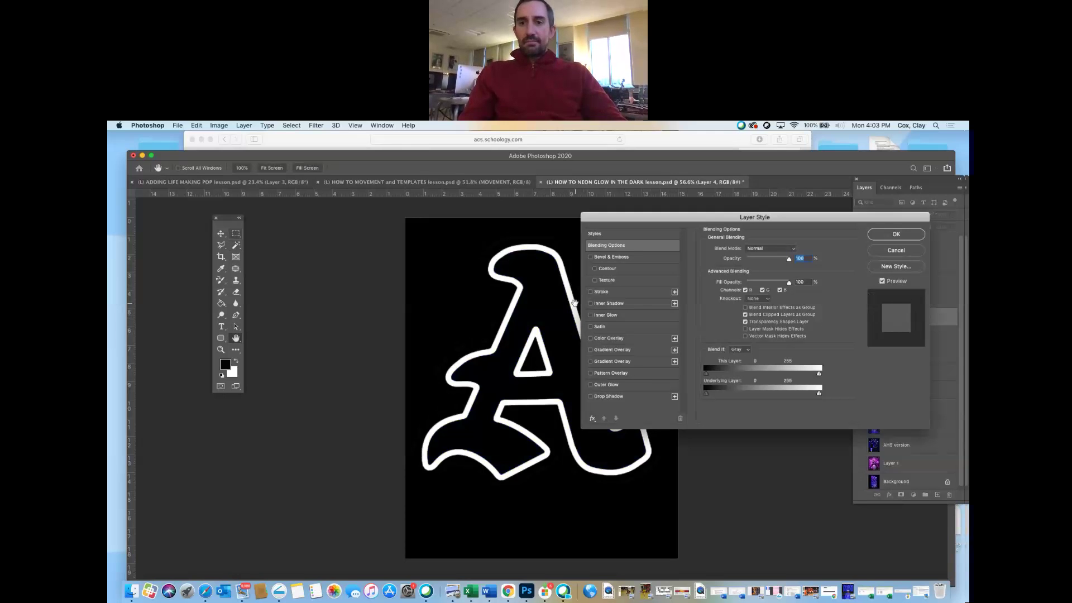
pyautogui.click(616, 339)
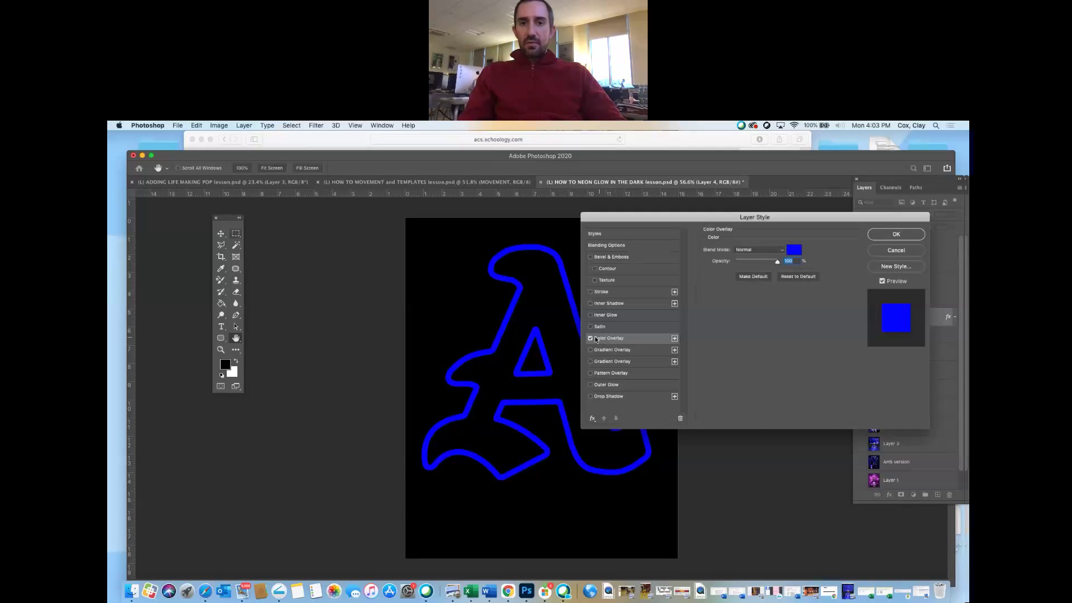
pyautogui.click(590, 339)
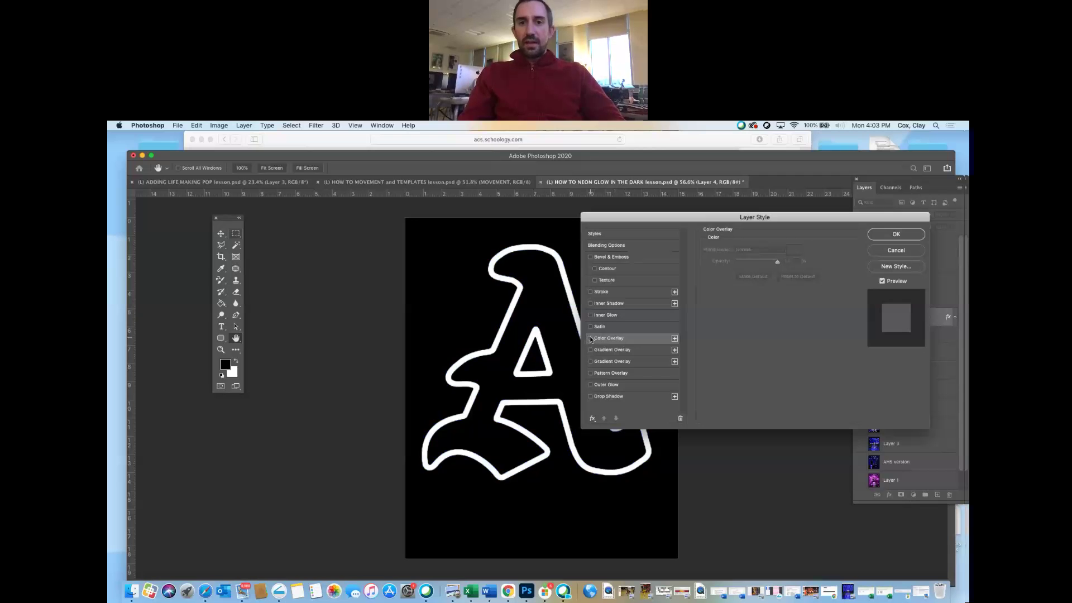
pyautogui.click(590, 338)
pyautogui.click(794, 249)
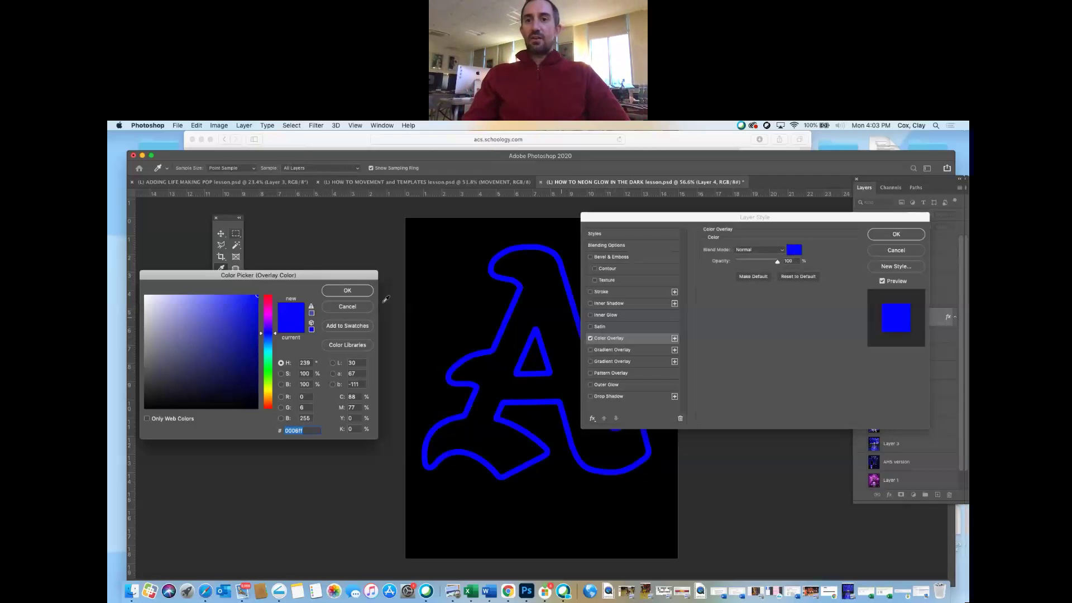
pyautogui.moveTo(241, 315); pyautogui.dragTo(201, 296)
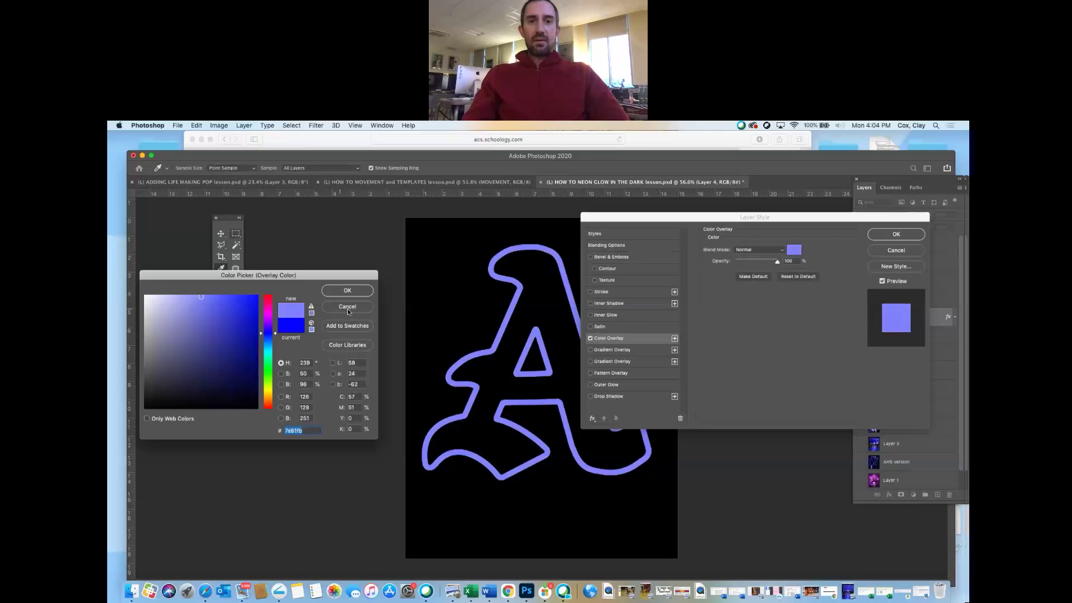
pyautogui.click(347, 291)
pyautogui.click(589, 339)
pyautogui.click(589, 339)
pyautogui.click(590, 339)
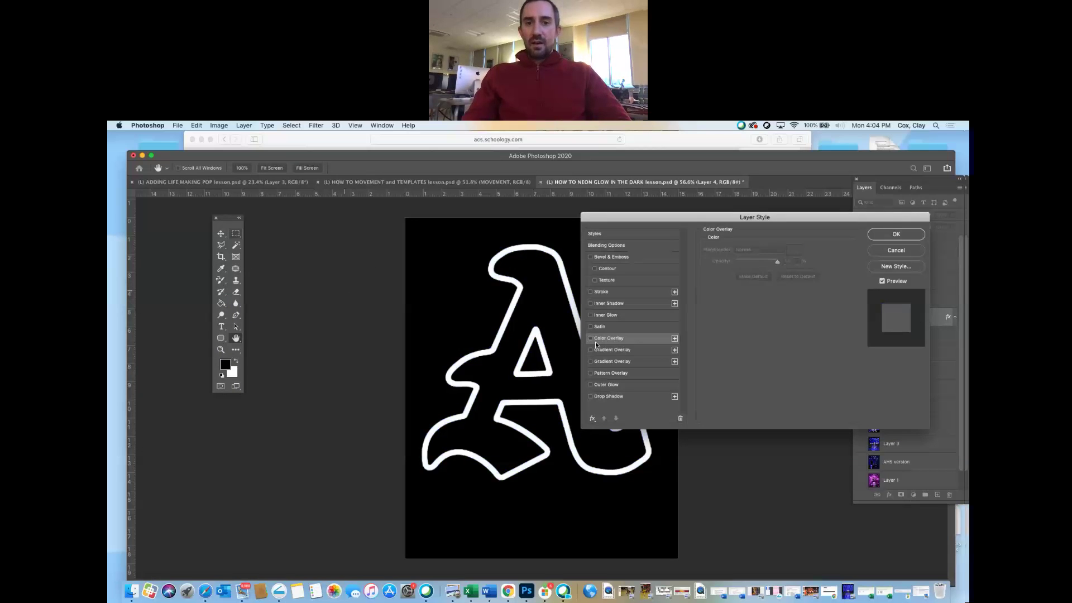
# Add an Outer Glow to the outline with a saturated blue colour.
pyautogui.click(621, 385)
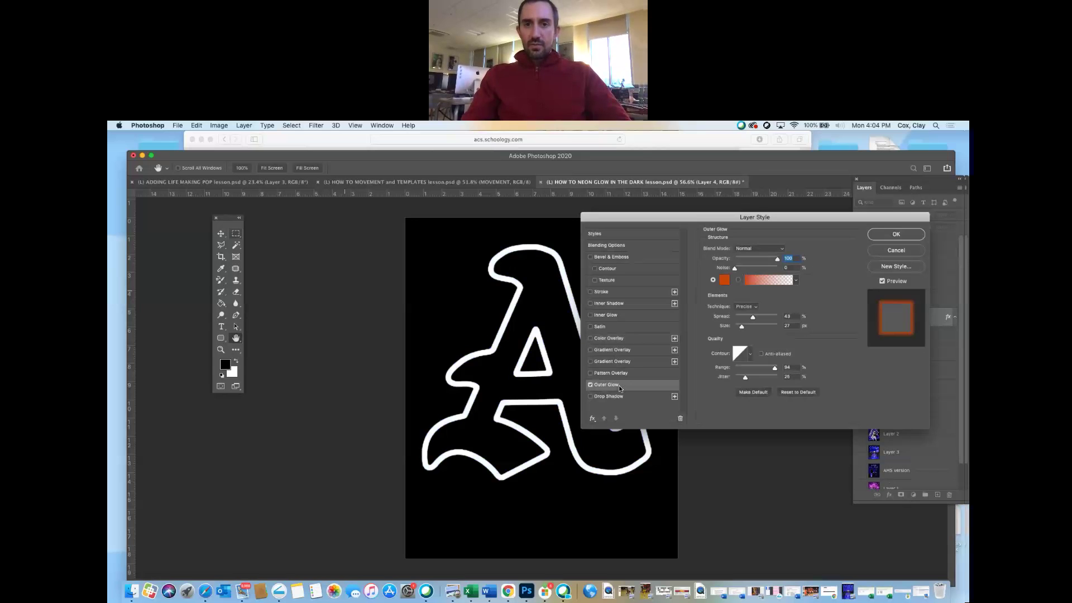
pyautogui.click(724, 280)
pyautogui.click(268, 334)
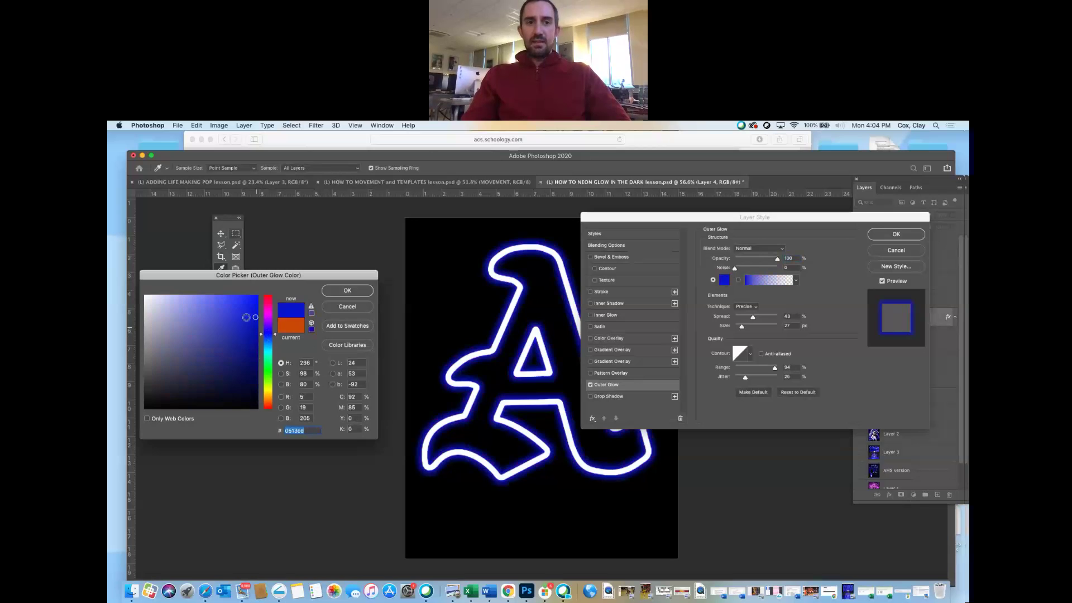
pyautogui.moveTo(251, 304)
pyautogui.mouseDown()
pyautogui.moveTo(263, 288)
pyautogui.moveTo(322, 280)
pyautogui.mouseUp()
pyautogui.click(347, 290)
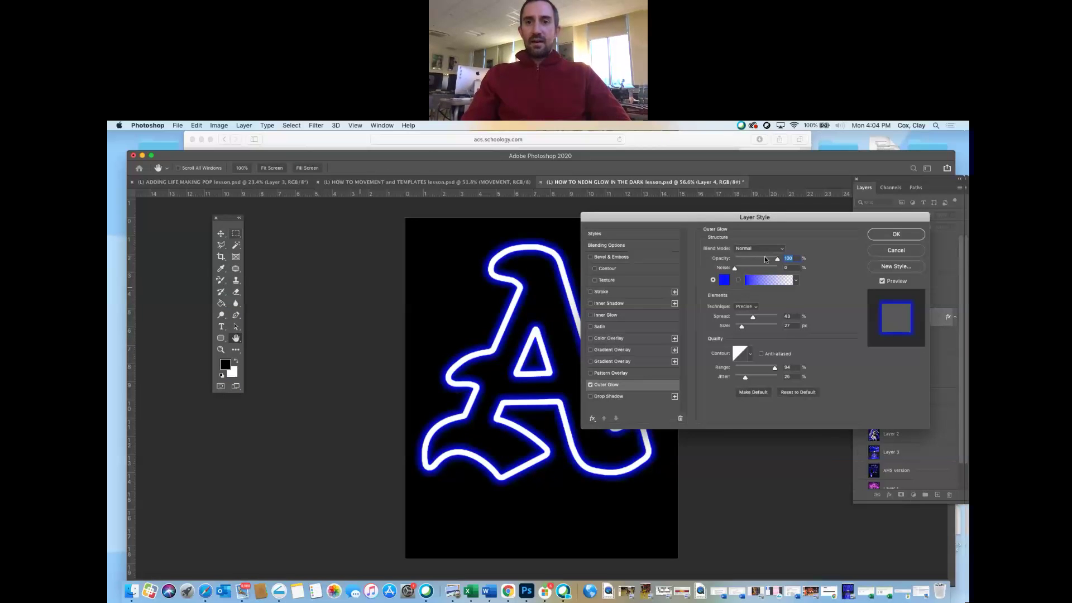
# Set the outer glow to Opacity 100, Spread 45 and Size 65 px.
pyautogui.moveTo(753, 259); pyautogui.dragTo(780, 259)
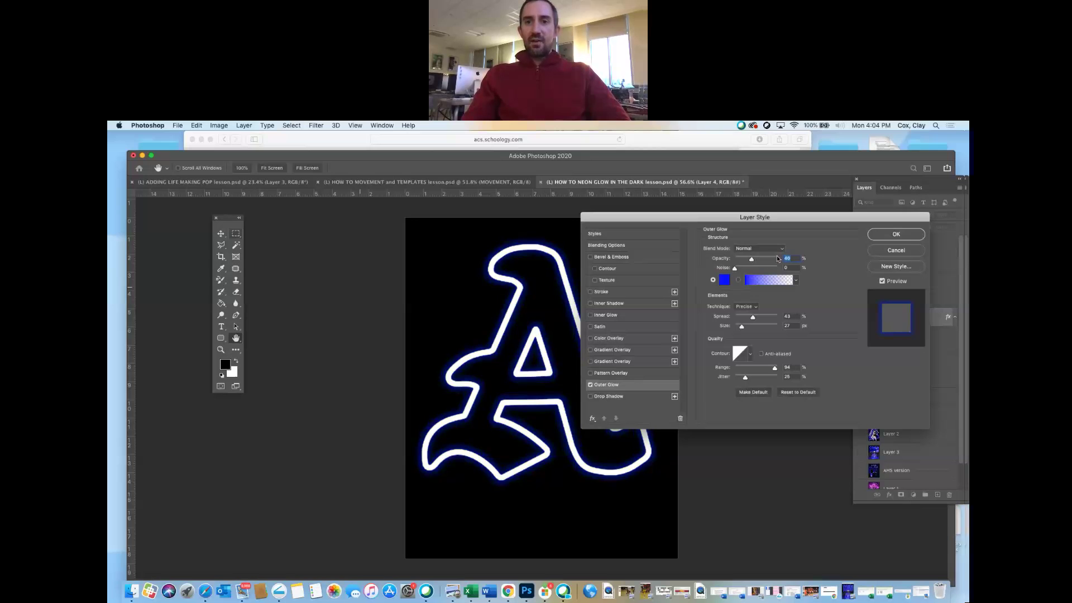
pyautogui.moveTo(752, 318)
pyautogui.mouseDown()
pyautogui.moveTo(757, 325)
pyautogui.moveTo(743, 318)
pyautogui.mouseUp()
pyautogui.click(752, 318)
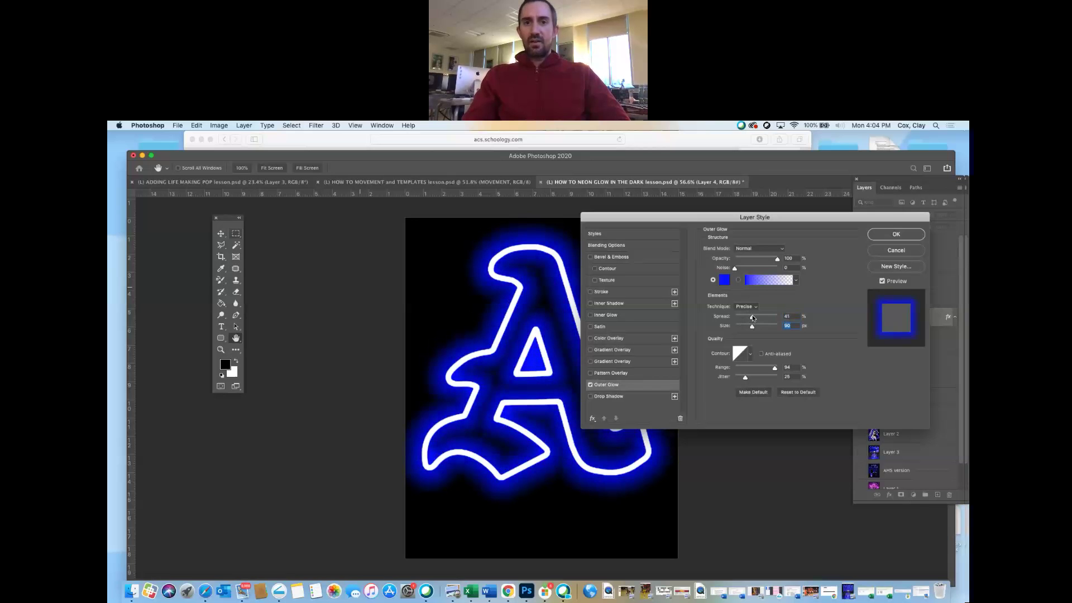
pyautogui.click(754, 318)
pyautogui.moveTo(752, 327); pyautogui.dragTo(748, 327)
# Add a blue Inner Glow of 10 px and apply the layer style.
pyautogui.click(619, 313)
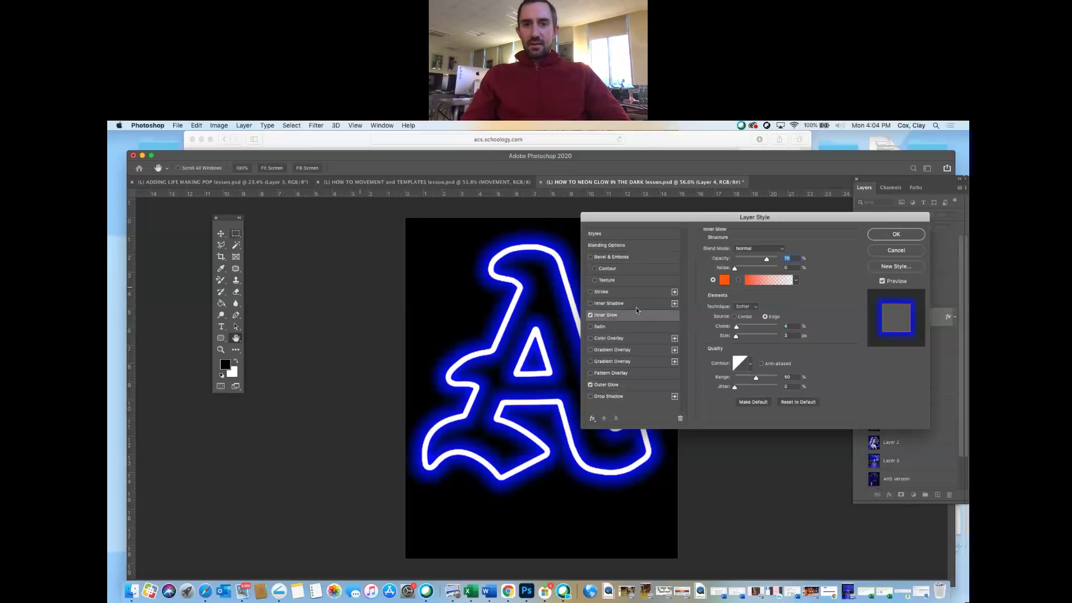
pyautogui.click(724, 280)
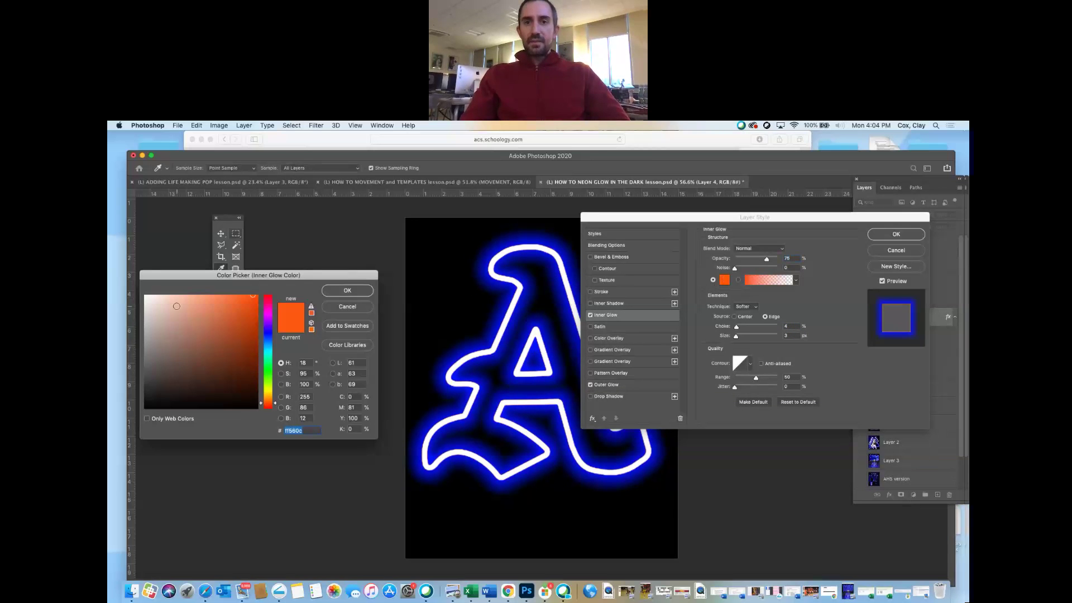
pyautogui.click(441, 427)
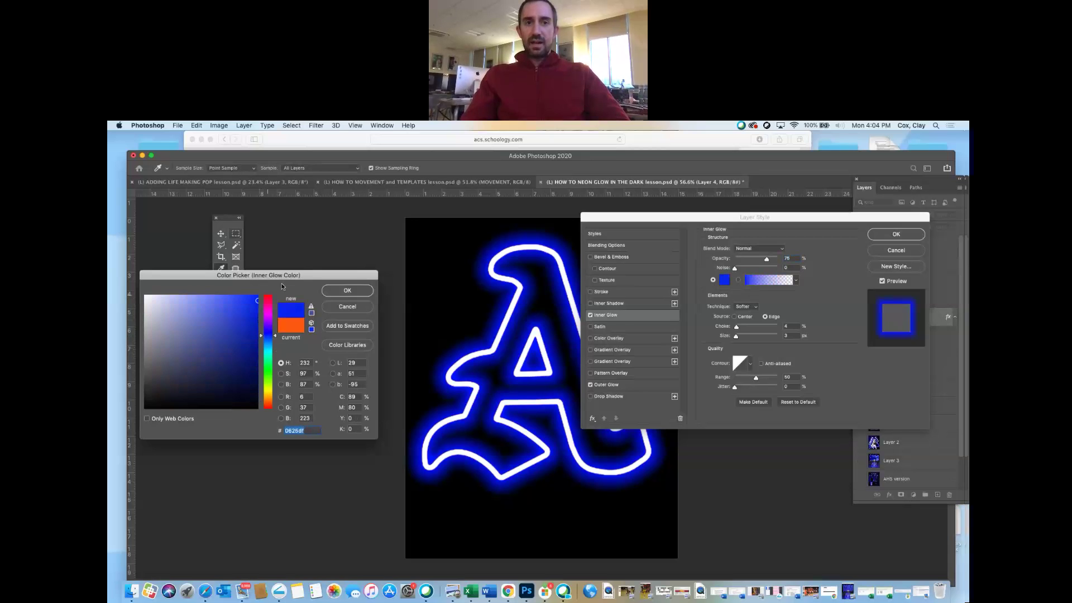
pyautogui.click(347, 291)
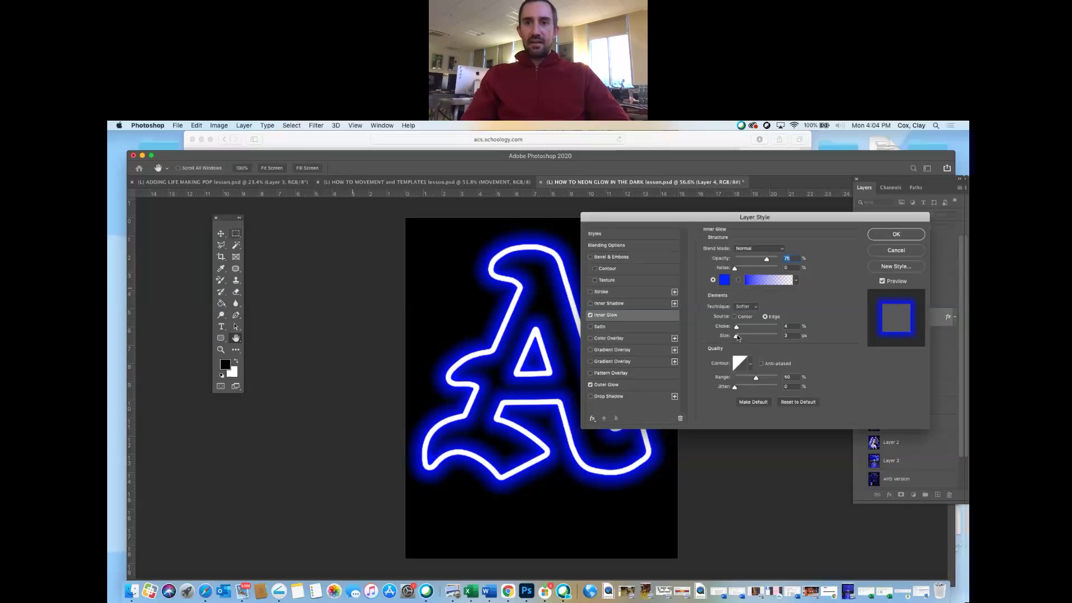
pyautogui.moveTo(736, 338); pyautogui.dragTo(741, 338)
pyautogui.click(875, 235)
# Zoom in on the A, toggle the inner glow to compare, then zoom back out.
pyautogui.click(220, 349)
pyautogui.moveTo(541, 348); pyautogui.dragTo(581, 348)
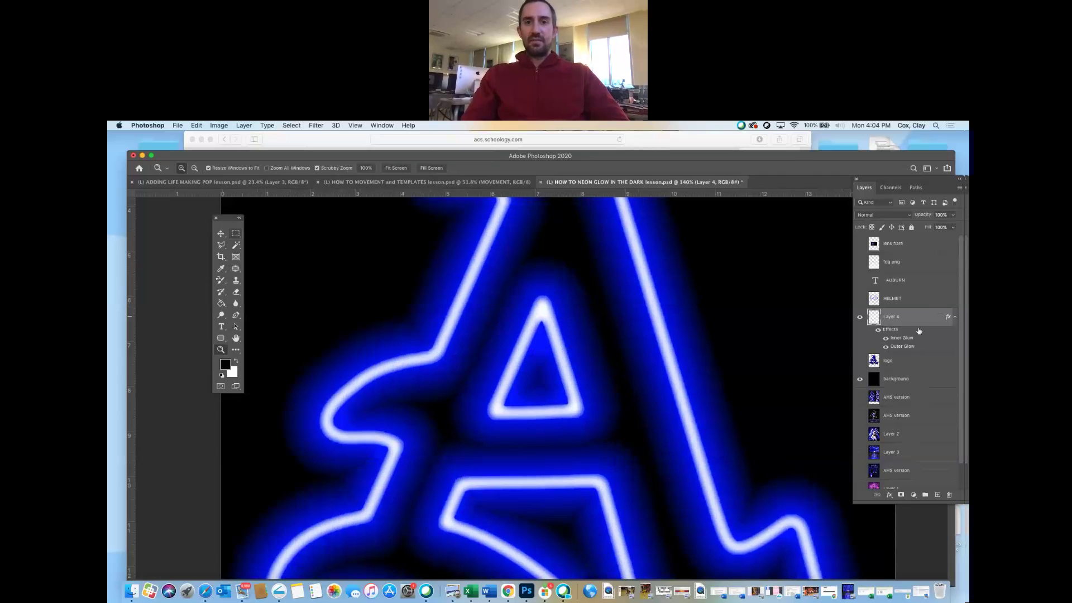
pyautogui.click(886, 338)
pyautogui.click(885, 338)
pyautogui.click(886, 338)
pyautogui.moveTo(579, 376); pyautogui.dragTo(548, 380)
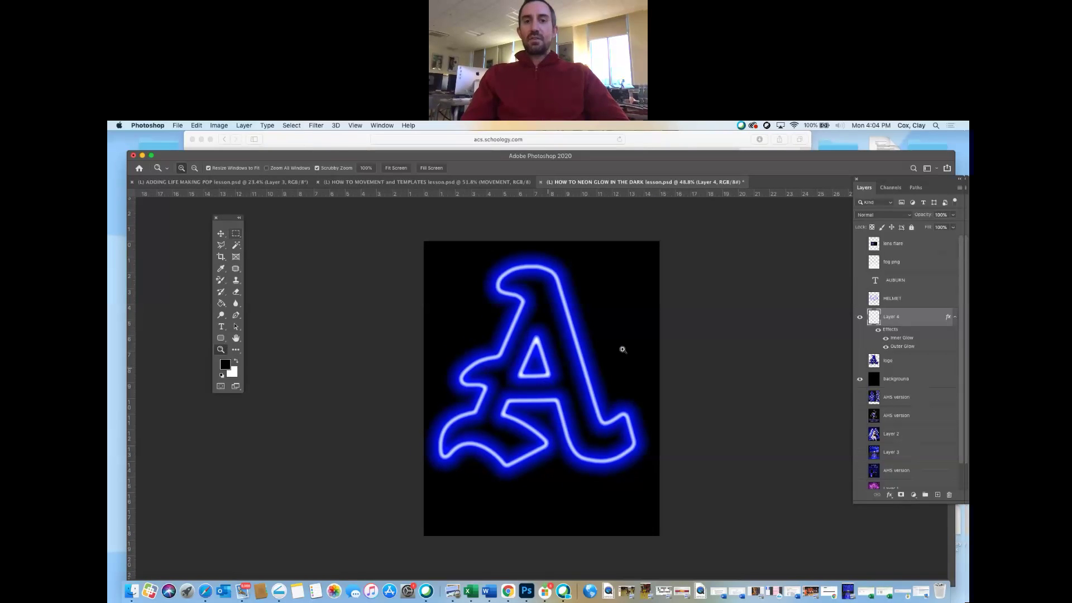
# Copy Layer 4's layer style and paste it onto the HELMET layer, hiding Layer 4.
pyautogui.rightClick(921, 313)
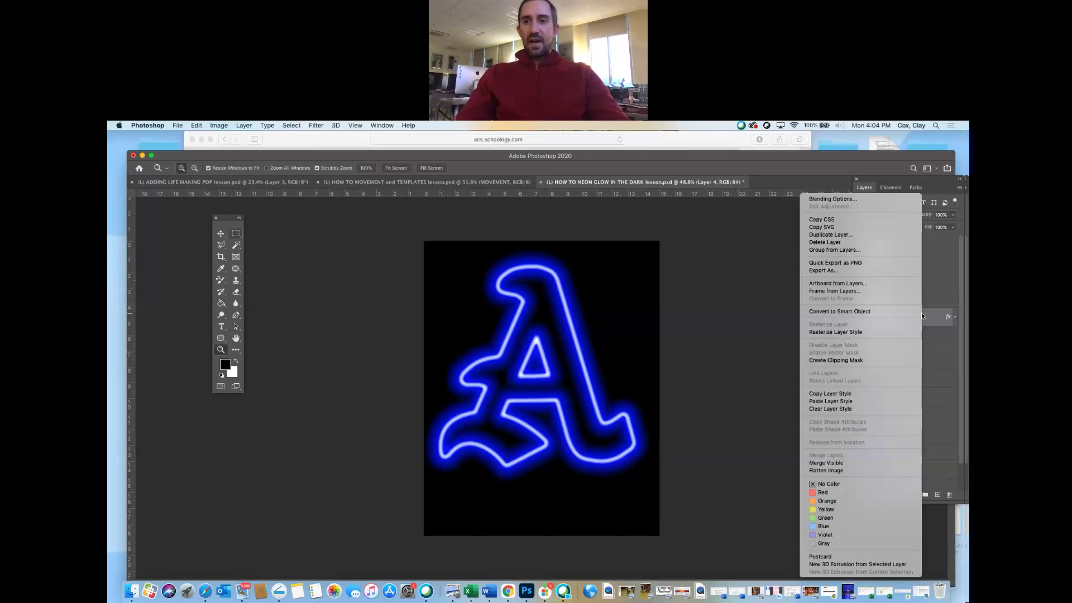
pyautogui.click(836, 394)
pyautogui.click(860, 317)
pyautogui.click(859, 299)
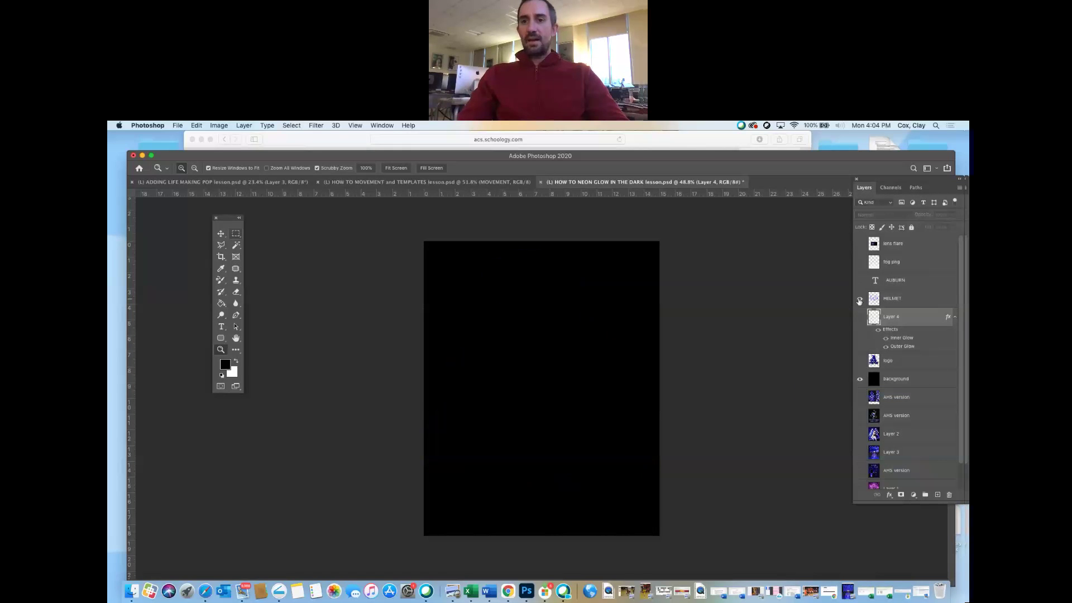
pyautogui.click(916, 299)
pyautogui.rightClick(929, 299)
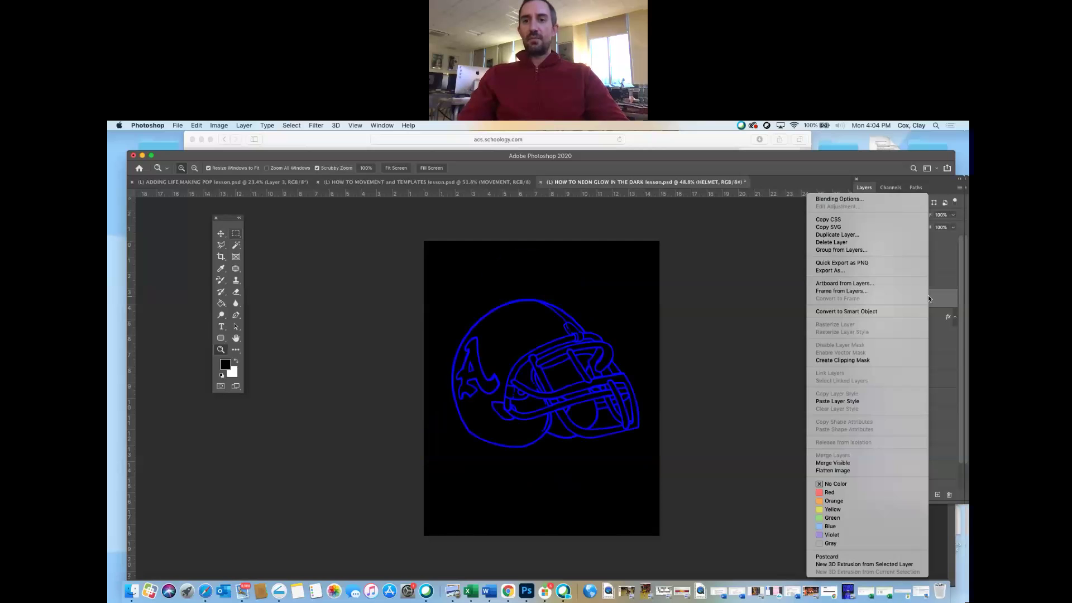
pyautogui.click(872, 402)
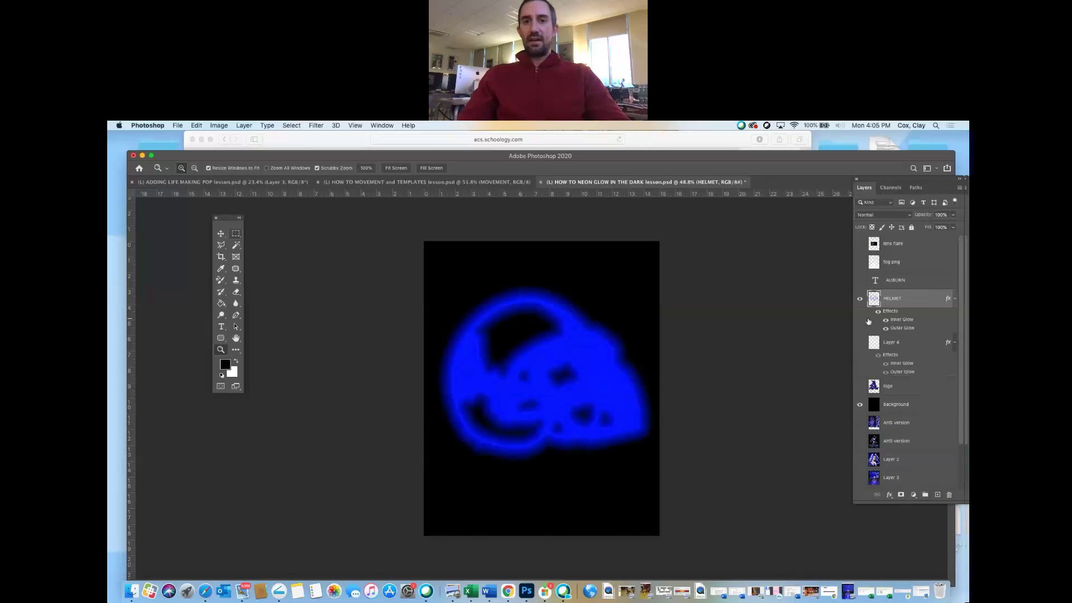
# Compare the glowing helmet against the A by toggling effects and layer visibility.
pyautogui.click(878, 312)
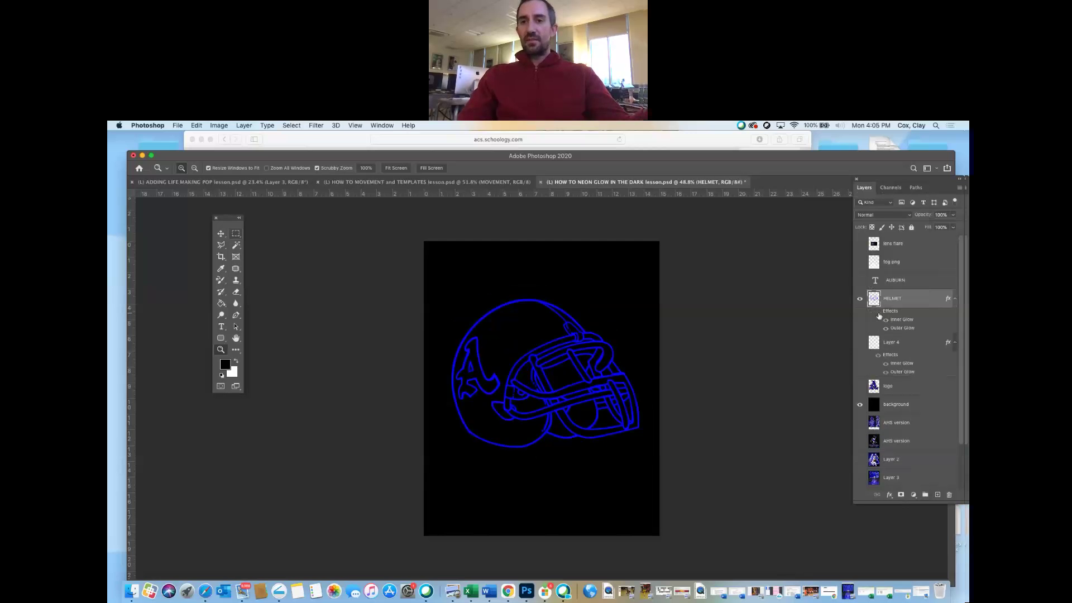
pyautogui.click(856, 300)
pyautogui.click(858, 344)
pyautogui.click(858, 344)
pyautogui.click(860, 298)
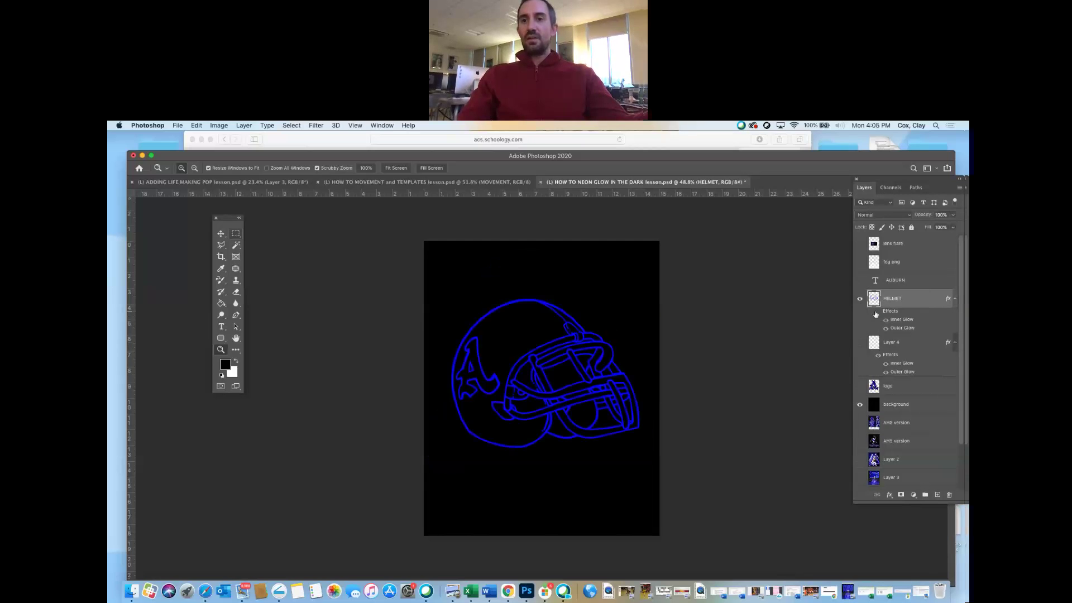
# Give the HELMET layer a white #ffffff Color Overlay.
pyautogui.click(878, 312)
pyautogui.doubleClick(916, 300)
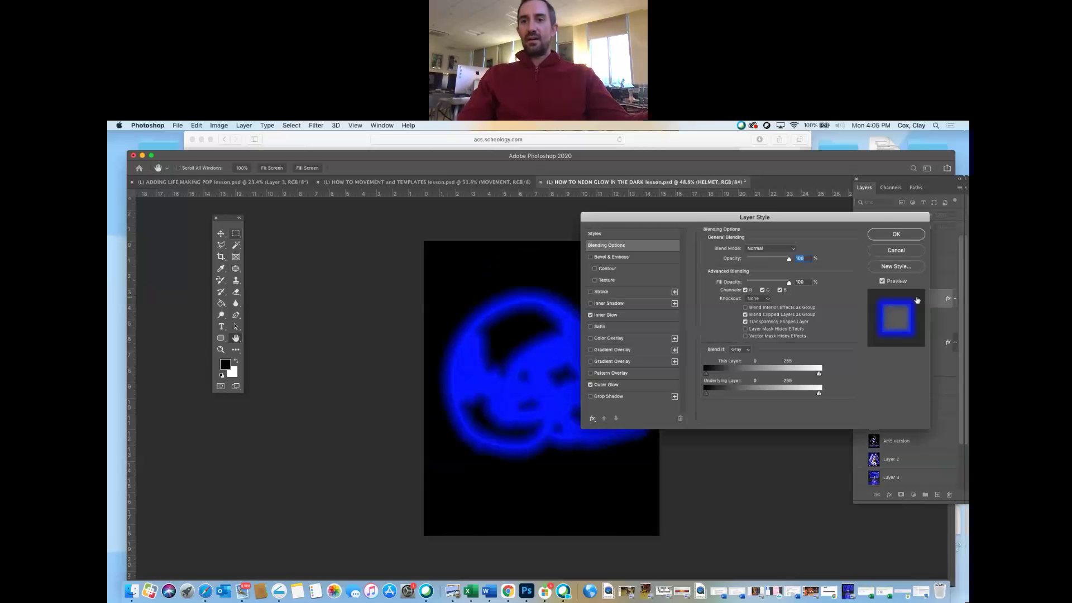
pyautogui.click(608, 338)
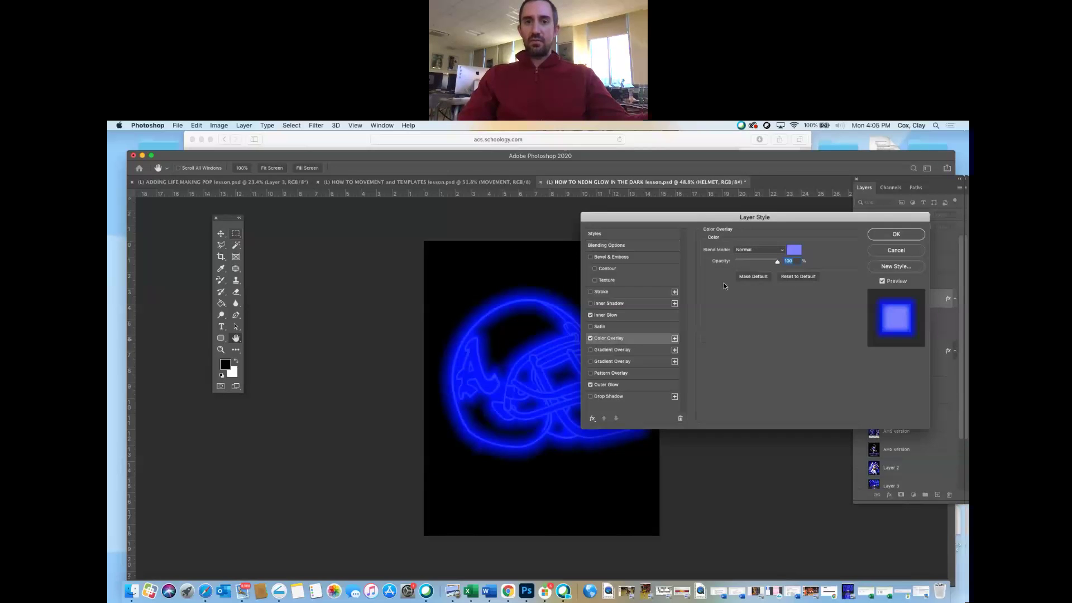
pyautogui.click(794, 252)
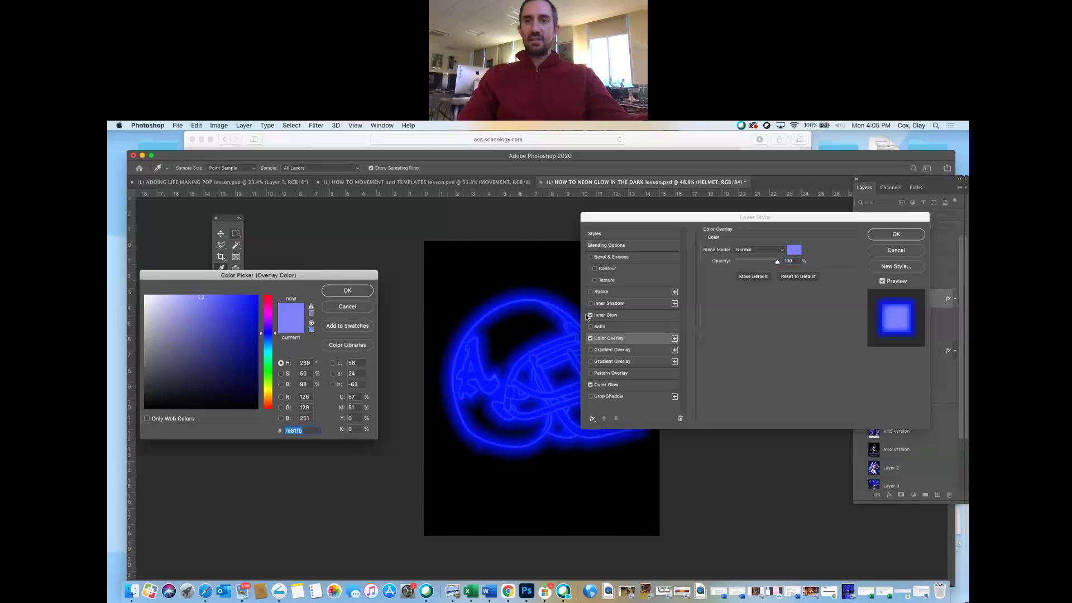
pyautogui.write('ffffff')
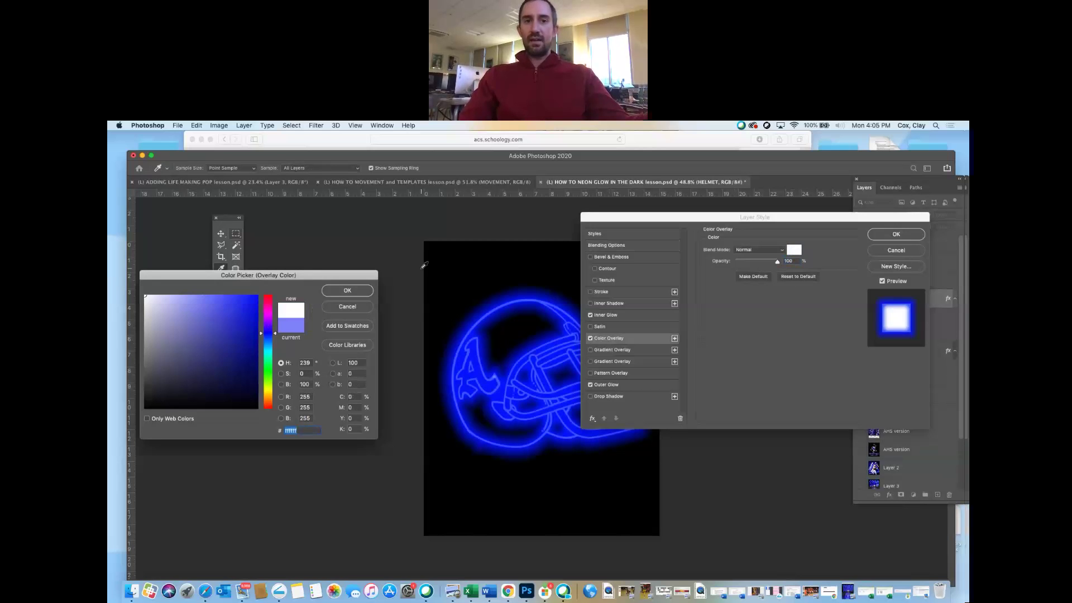
pyautogui.click(342, 291)
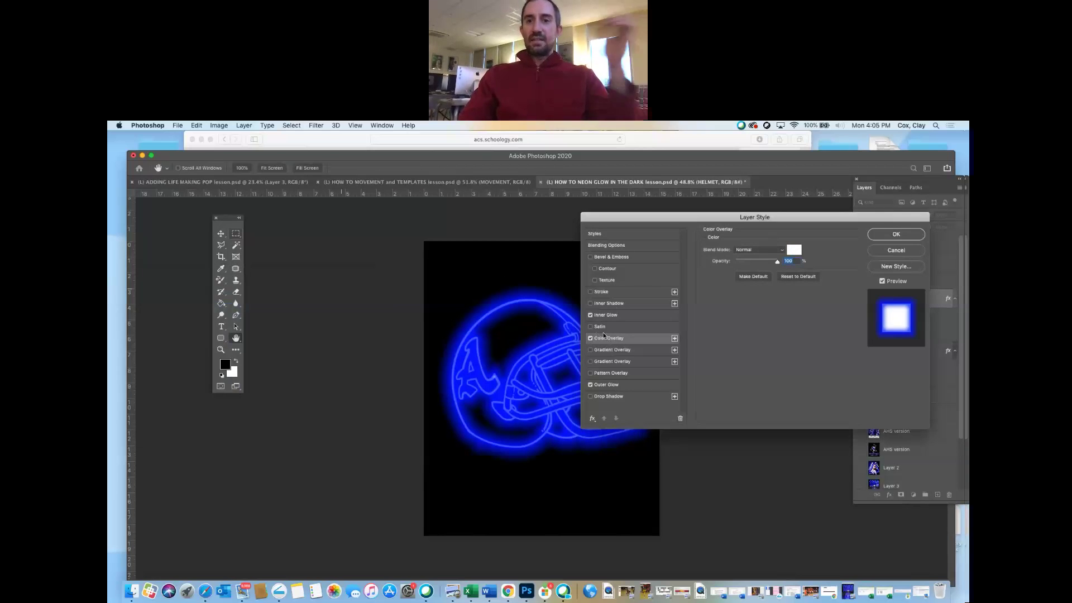
# Shrink the helmet's inner glow to 3 px and apply the style.
pyautogui.click(617, 316)
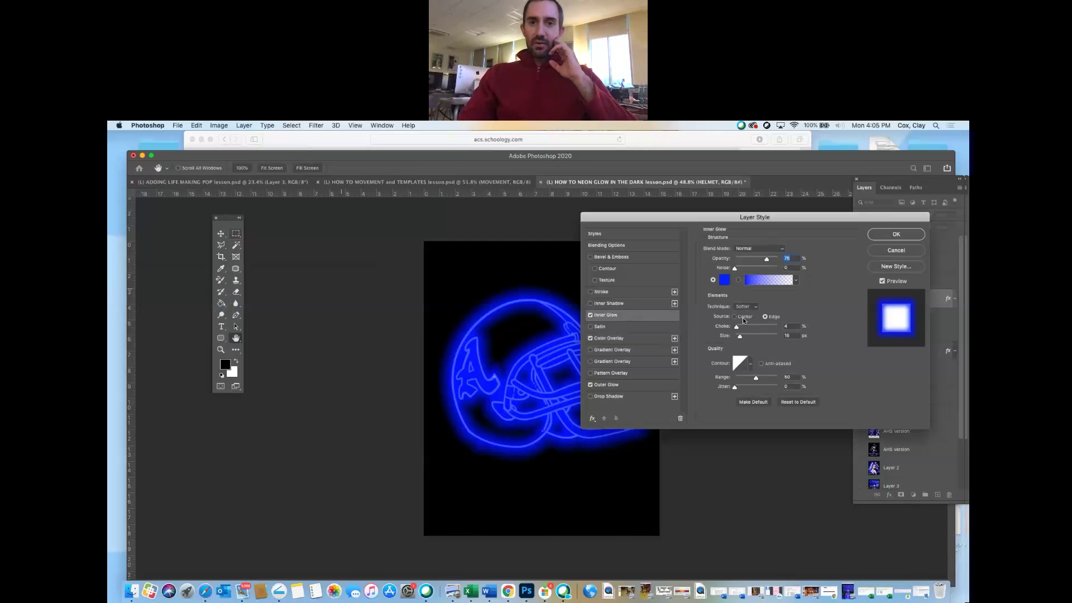
pyautogui.moveTo(741, 337); pyautogui.dragTo(739, 338)
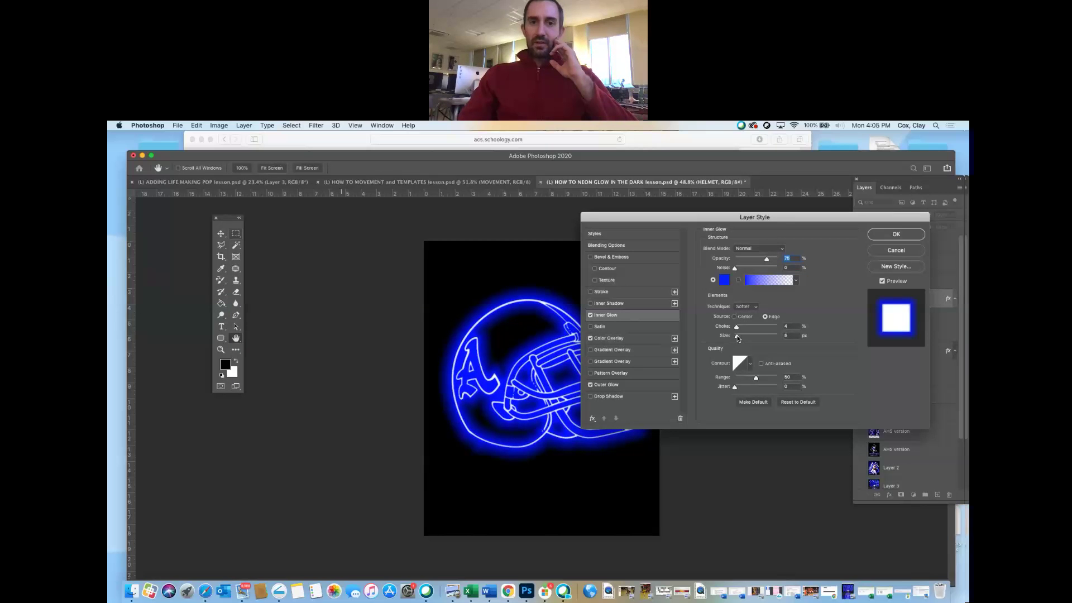
pyautogui.click(896, 235)
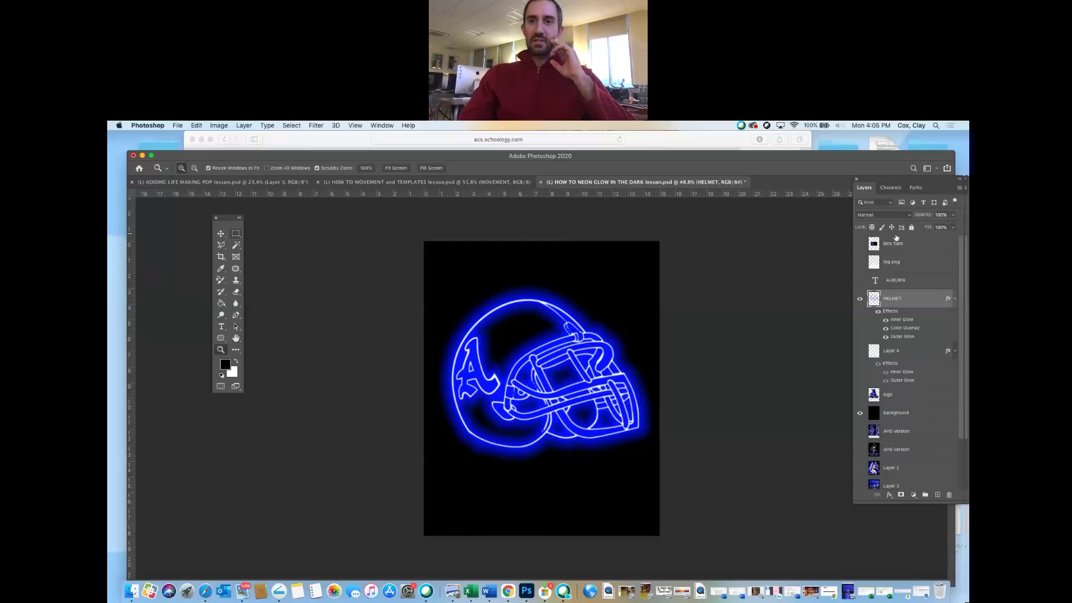
# Toggle the helmet's effects to compare, then hide the HELMET layer.
pyautogui.click(859, 299)
pyautogui.click(859, 299)
pyautogui.click(879, 311)
pyautogui.click(878, 311)
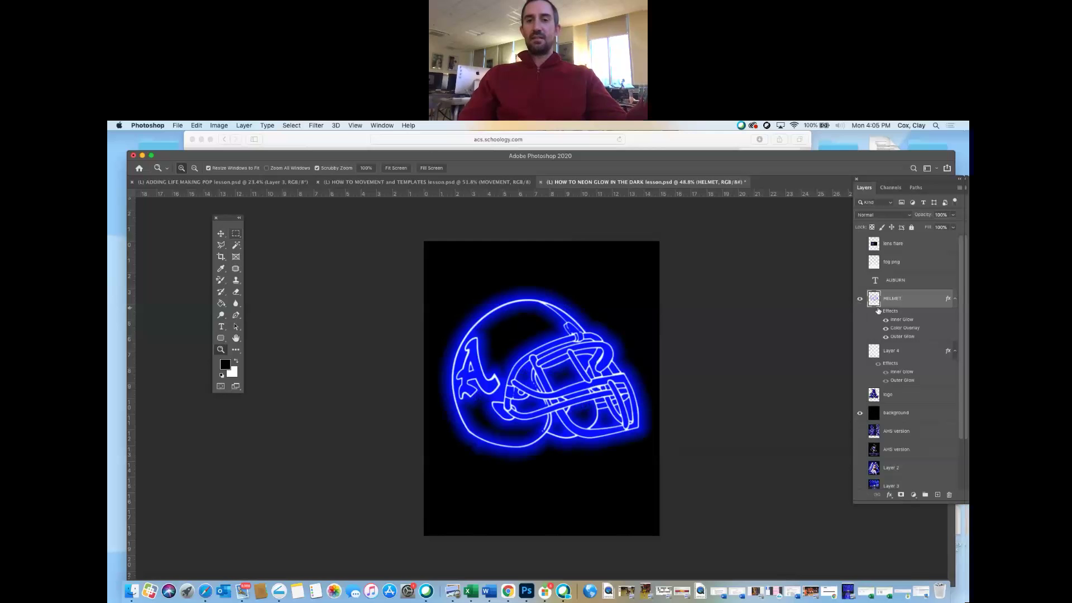
pyautogui.click(860, 299)
# Show the AUBURN text layer, paste the glow style onto it, then undo.
pyautogui.click(859, 280)
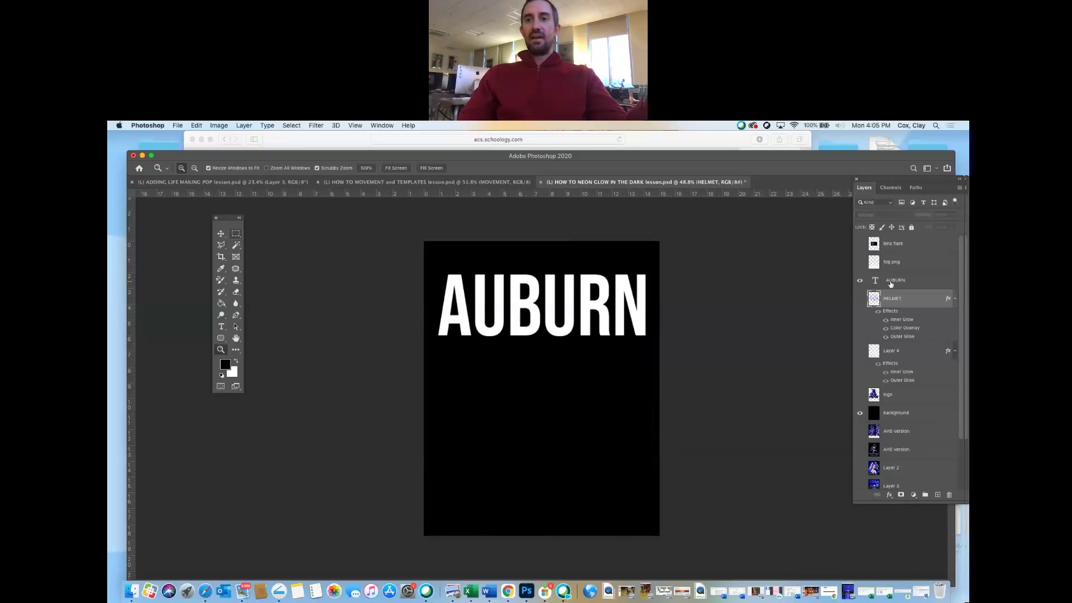
pyautogui.click(891, 283)
pyautogui.rightClick(923, 286)
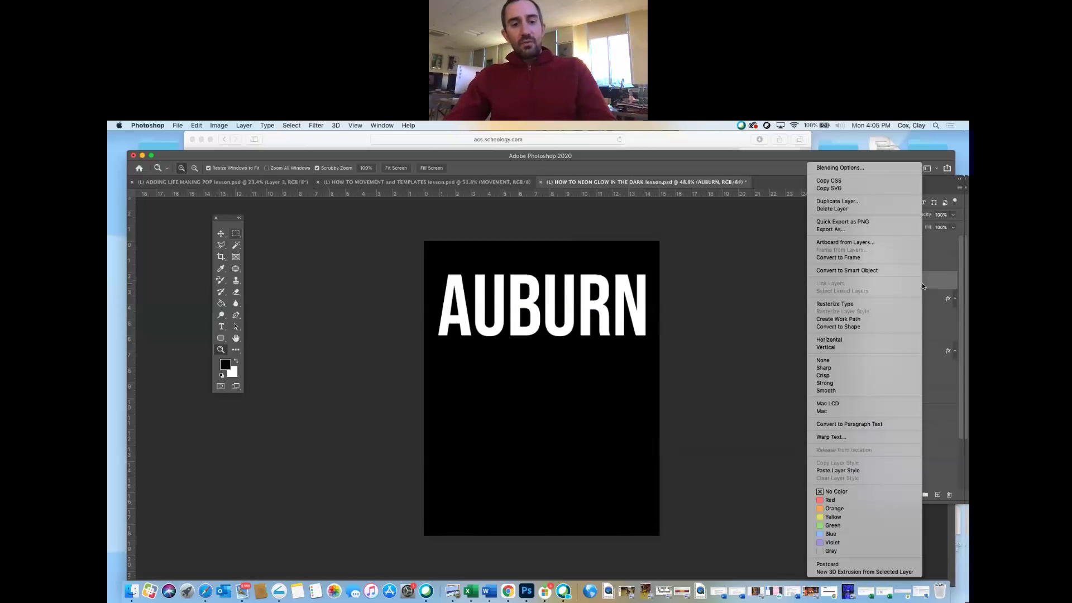
pyautogui.click(831, 470)
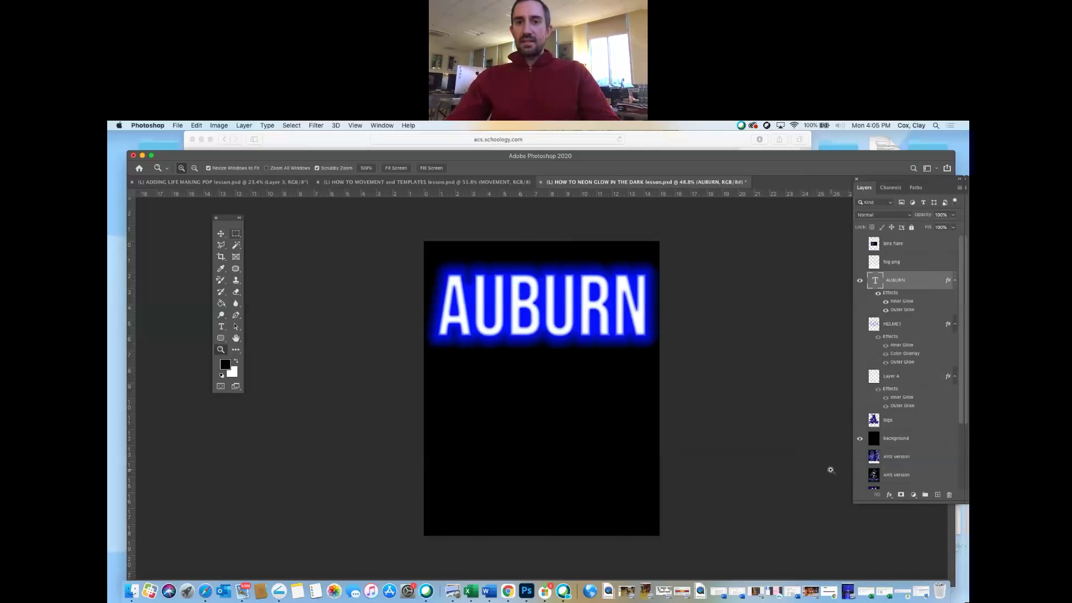
pyautogui.press('super+z')
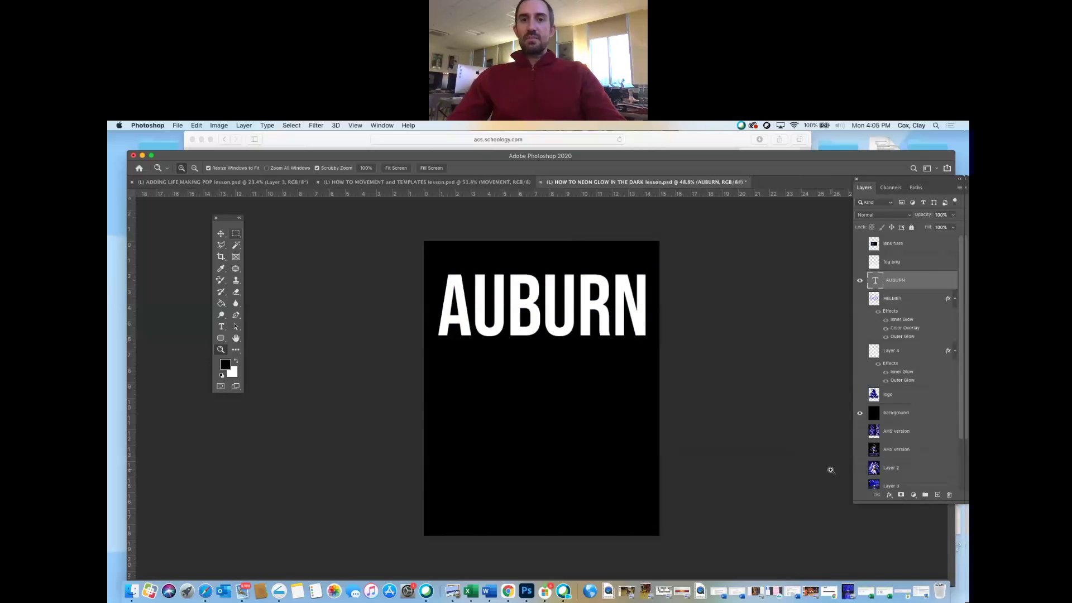
# Recolour all the AUBURN text to black #000000 and show the black background layer.
pyautogui.click(221, 327)
pyautogui.click(610, 304)
pyautogui.press('super+a')
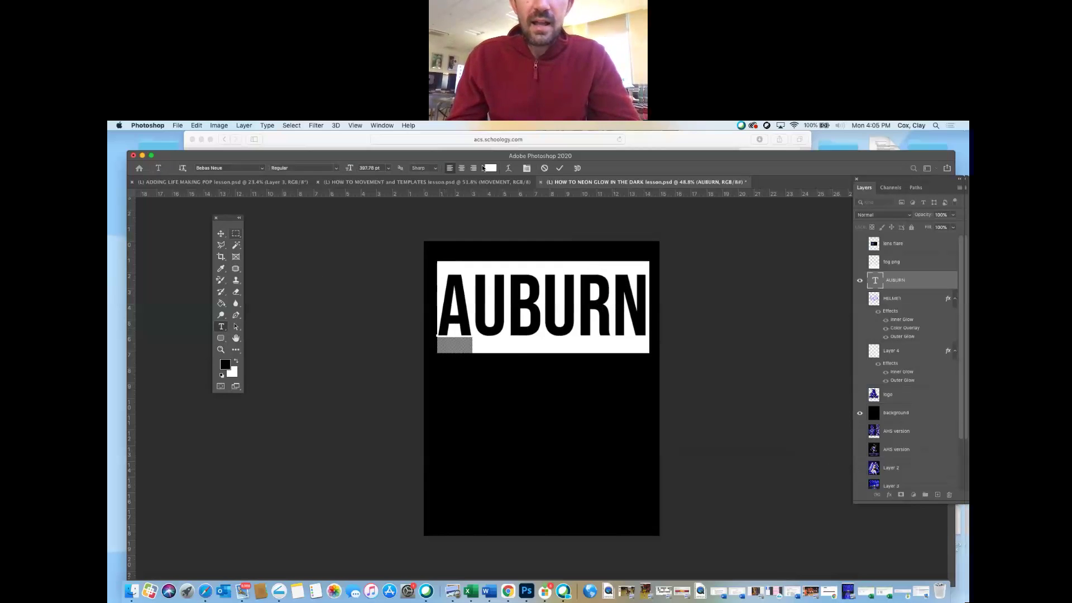
pyautogui.click(489, 168)
pyautogui.click(257, 408)
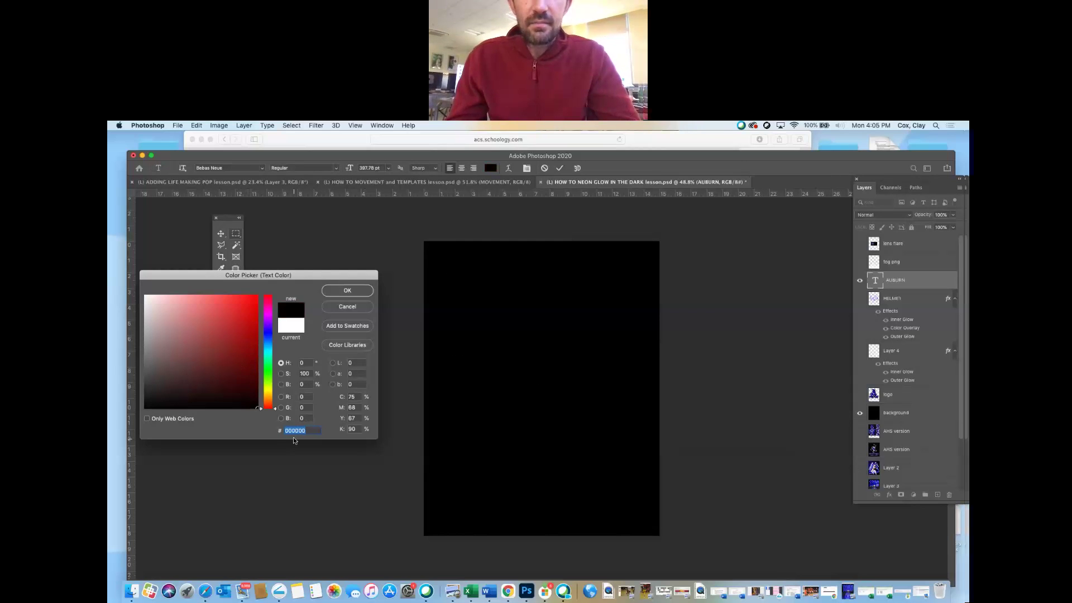
pyautogui.click(337, 291)
pyautogui.click(221, 233)
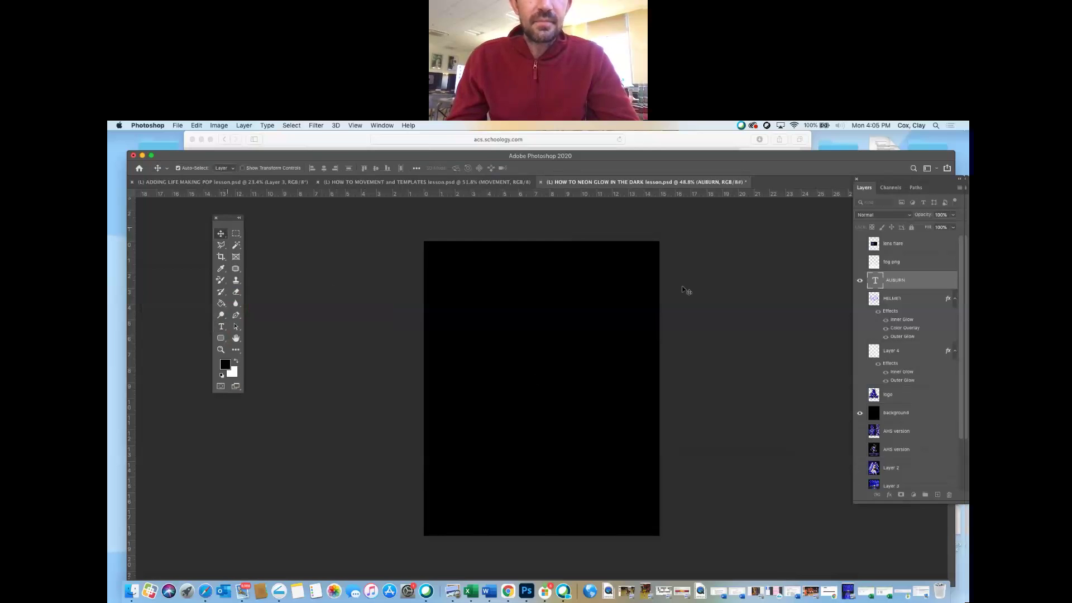
pyautogui.click(859, 414)
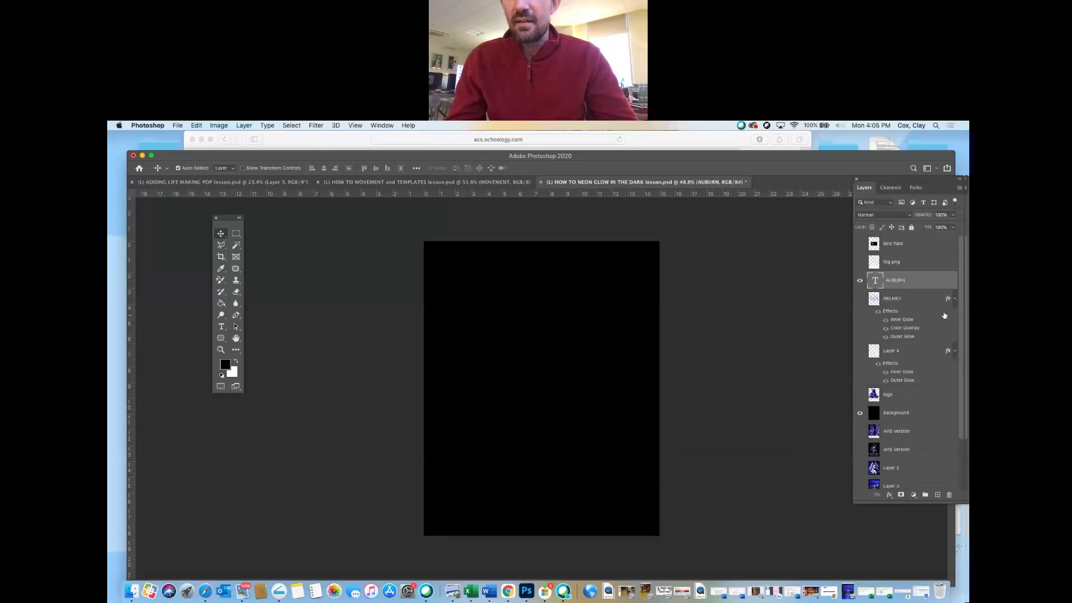
# Add a white 10 px Center Stroke to the AUBURN layer.
pyautogui.doubleClick(940, 286)
pyautogui.click(618, 294)
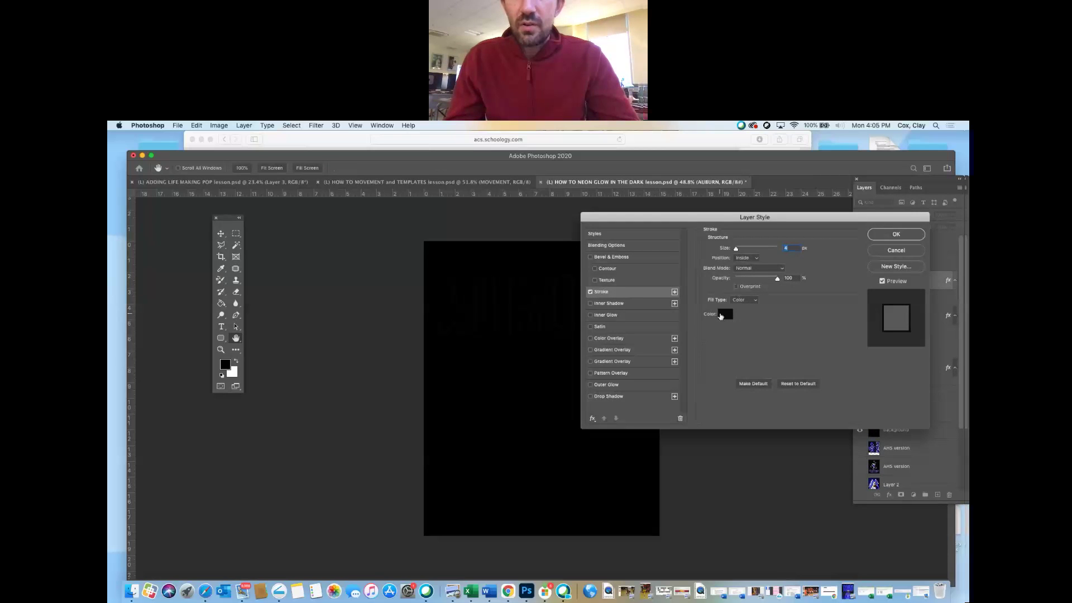
pyautogui.click(724, 315)
pyautogui.click(145, 297)
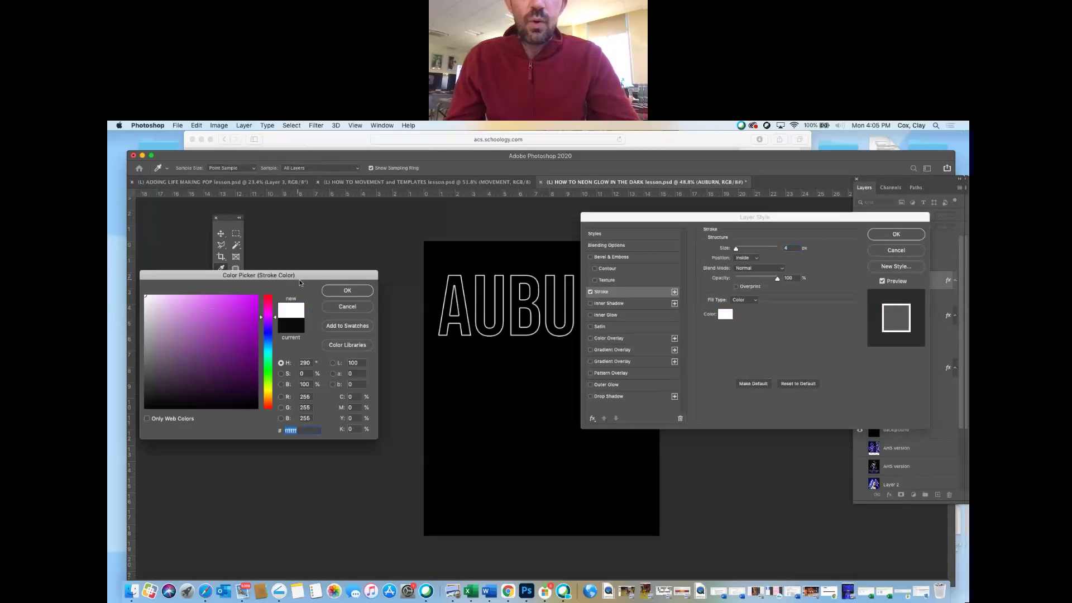
pyautogui.click(347, 290)
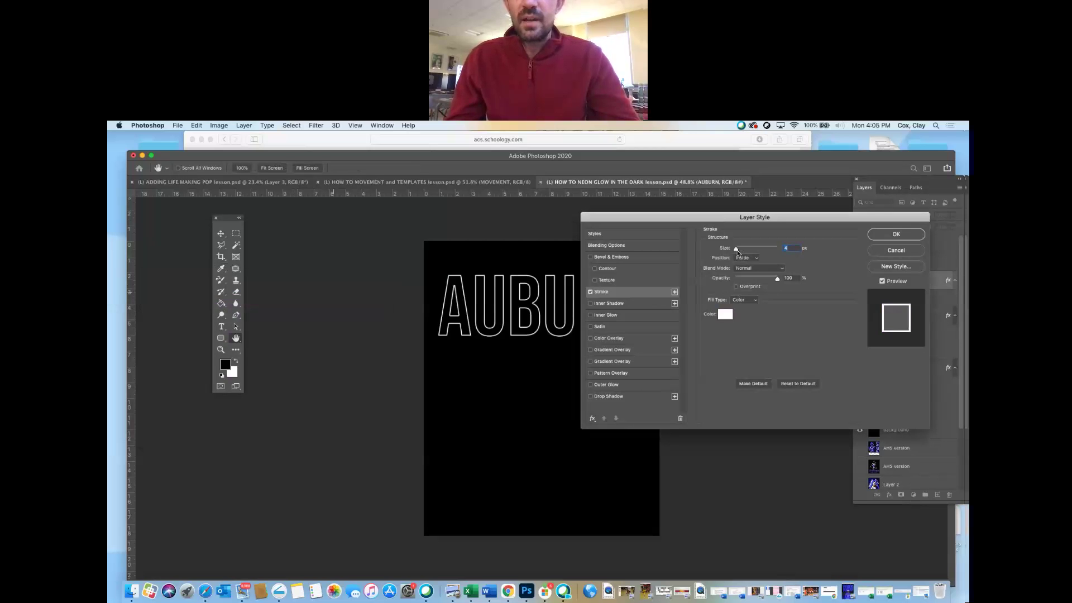
pyautogui.click(742, 258)
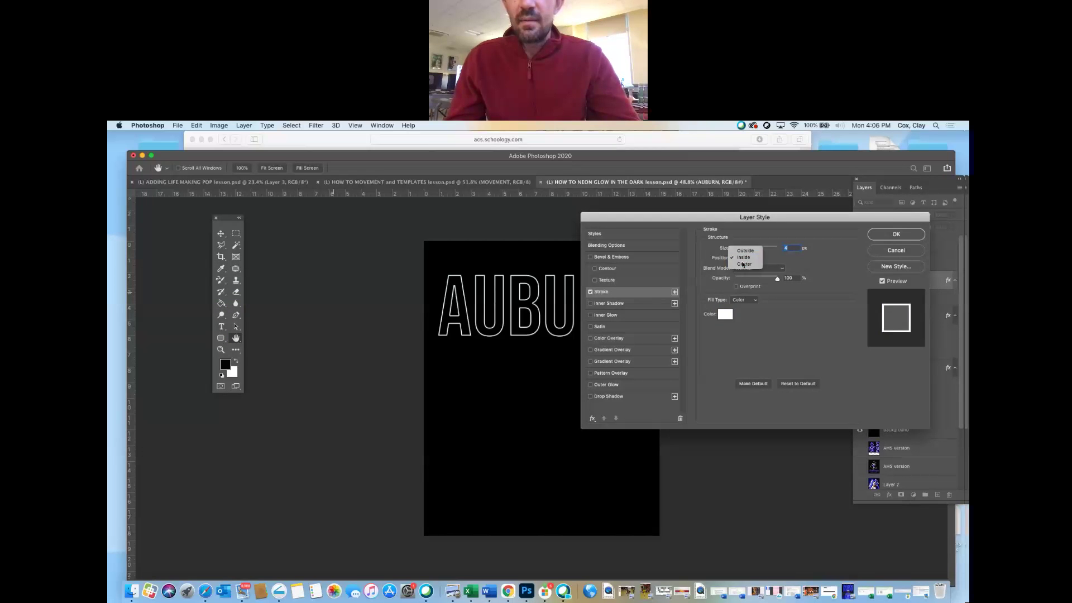
pyautogui.click(742, 265)
pyautogui.moveTo(737, 249); pyautogui.dragTo(741, 250)
pyautogui.click(912, 239)
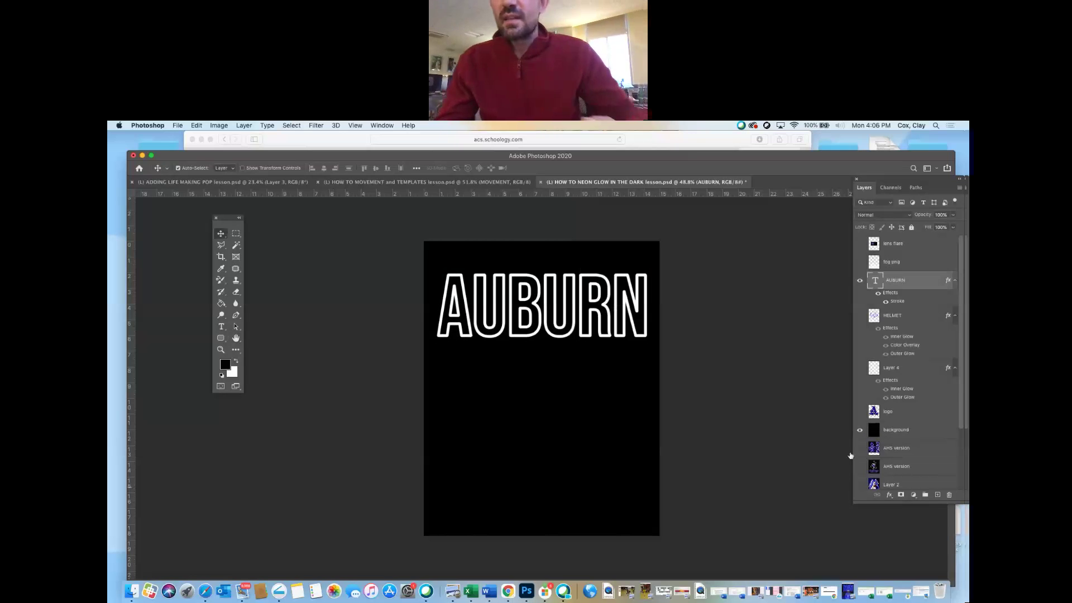
# Toggle the background and AUBURN's stroke effect to compare the outlined lettering.
pyautogui.click(859, 430)
pyautogui.click(878, 292)
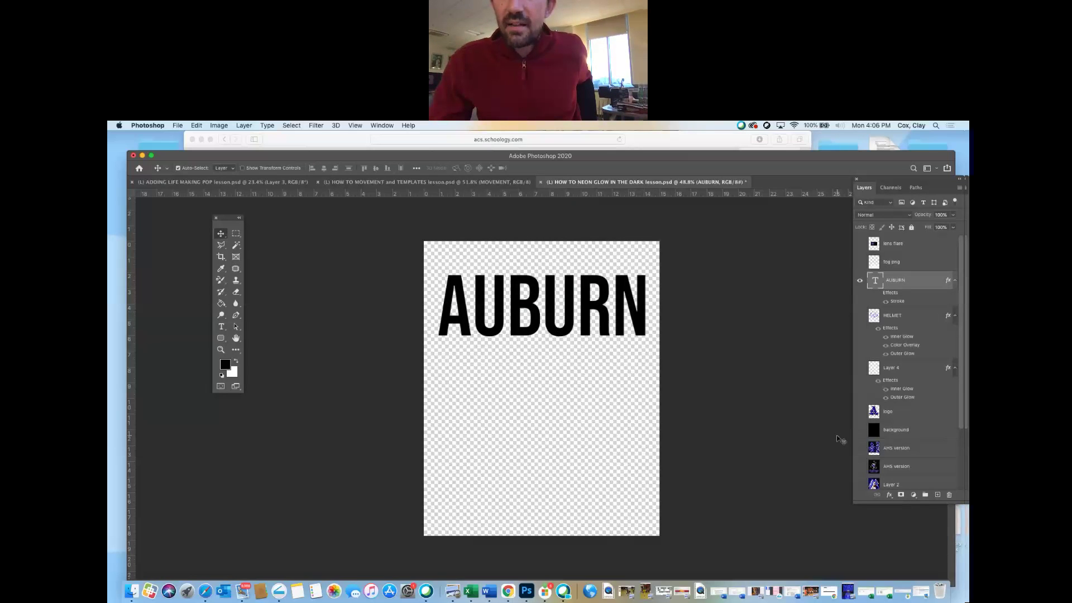
pyautogui.click(860, 430)
pyautogui.click(878, 295)
pyautogui.click(877, 294)
pyautogui.click(877, 295)
pyautogui.click(878, 294)
pyautogui.click(878, 294)
pyautogui.click(877, 295)
pyautogui.click(877, 294)
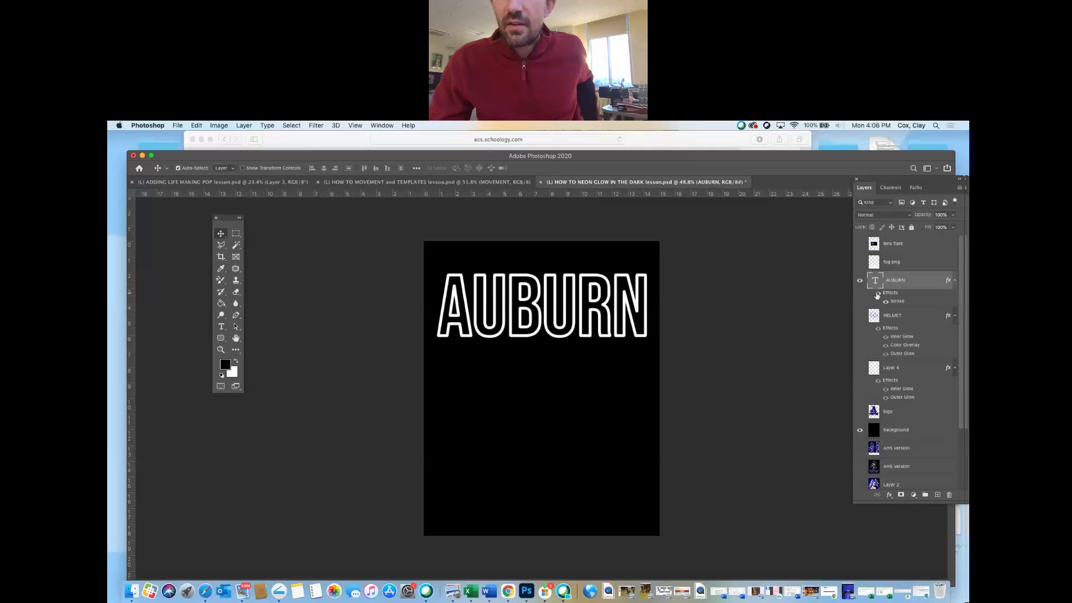
# Rasterize the AUBURN type layer and hide the black background layer.
pyautogui.rightClick(924, 285)
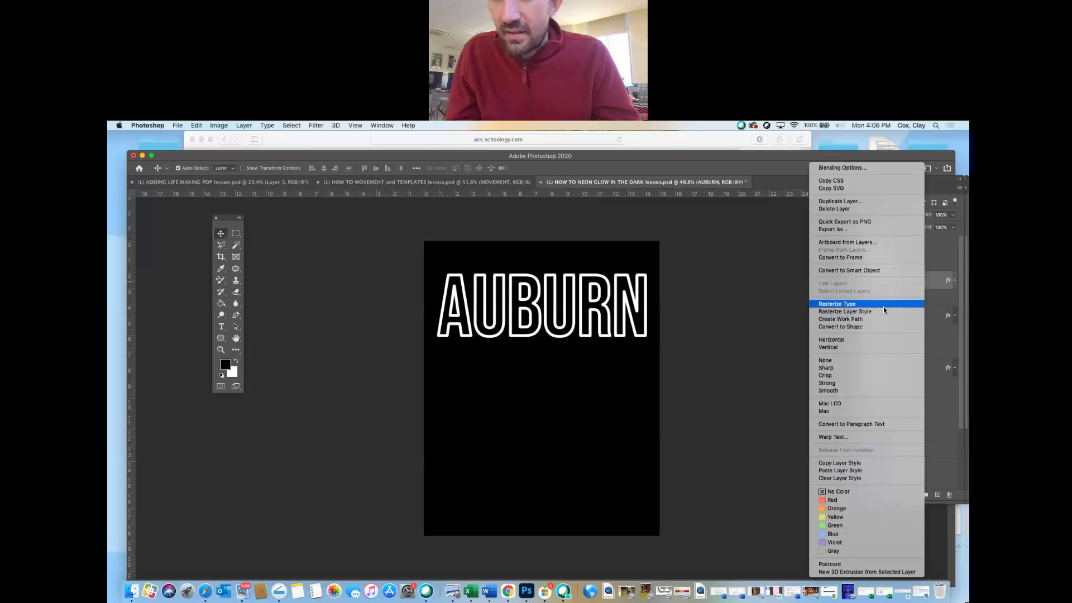
pyautogui.click(883, 307)
pyautogui.rightClick(915, 283)
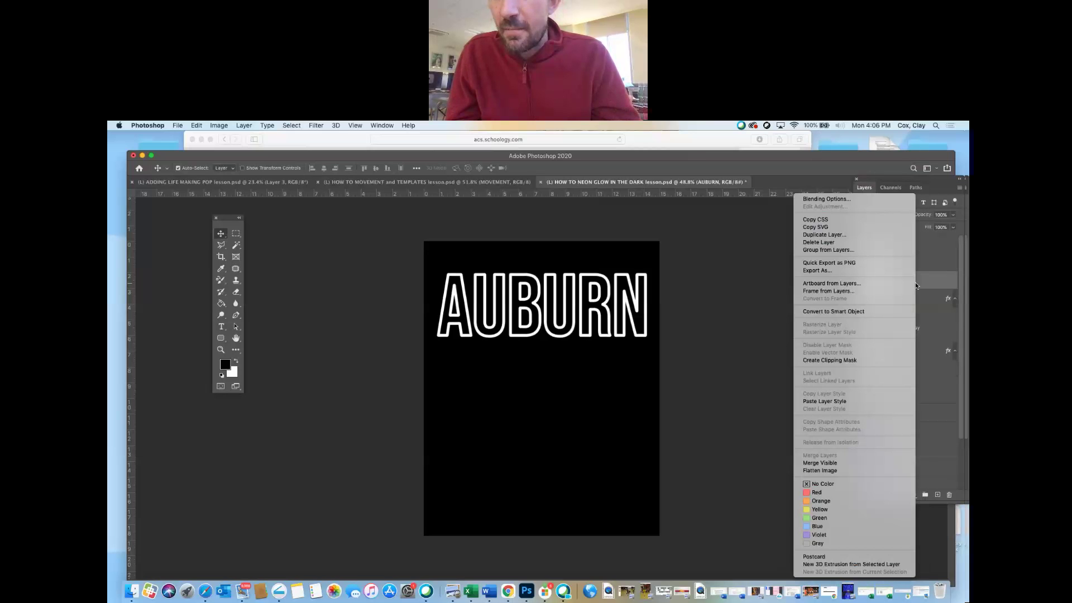
pyautogui.click(935, 290)
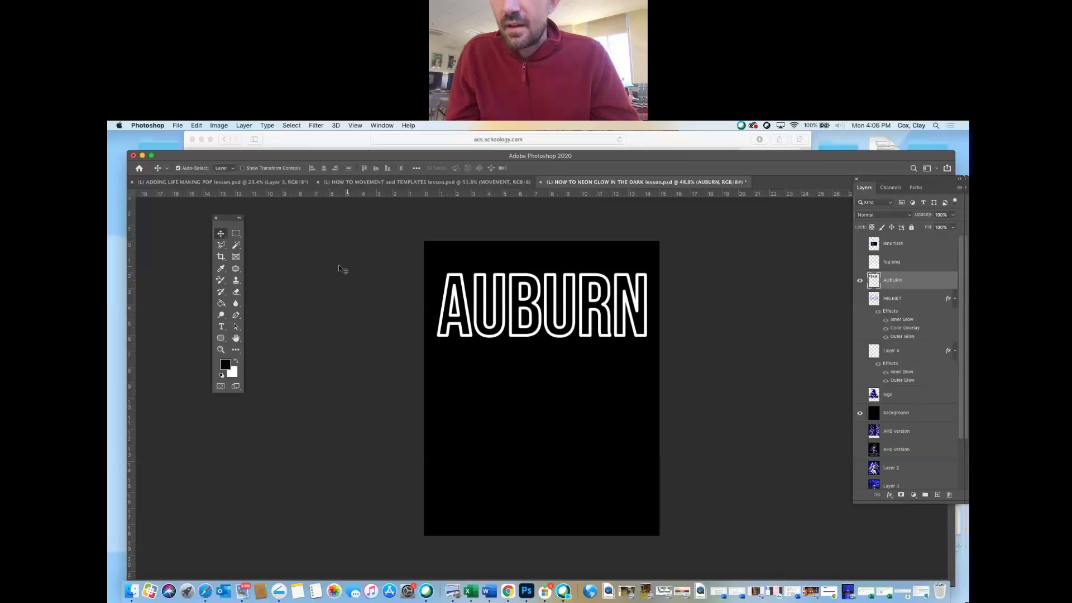
pyautogui.click(860, 413)
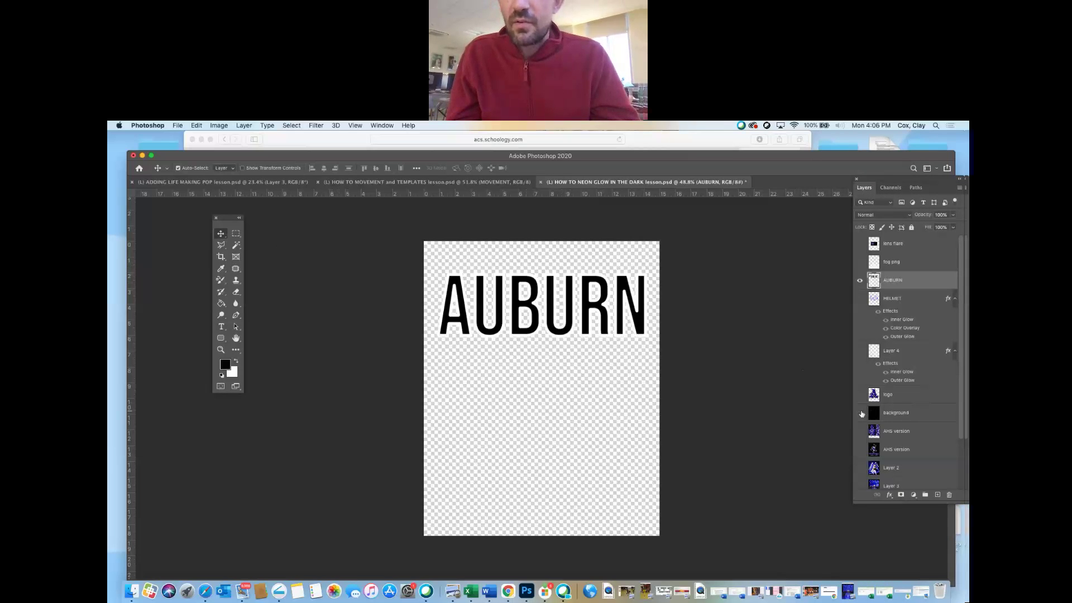
# Magic-wand the letter A's outline and grow the selection to every AUBURN letter.
pyautogui.click(237, 244)
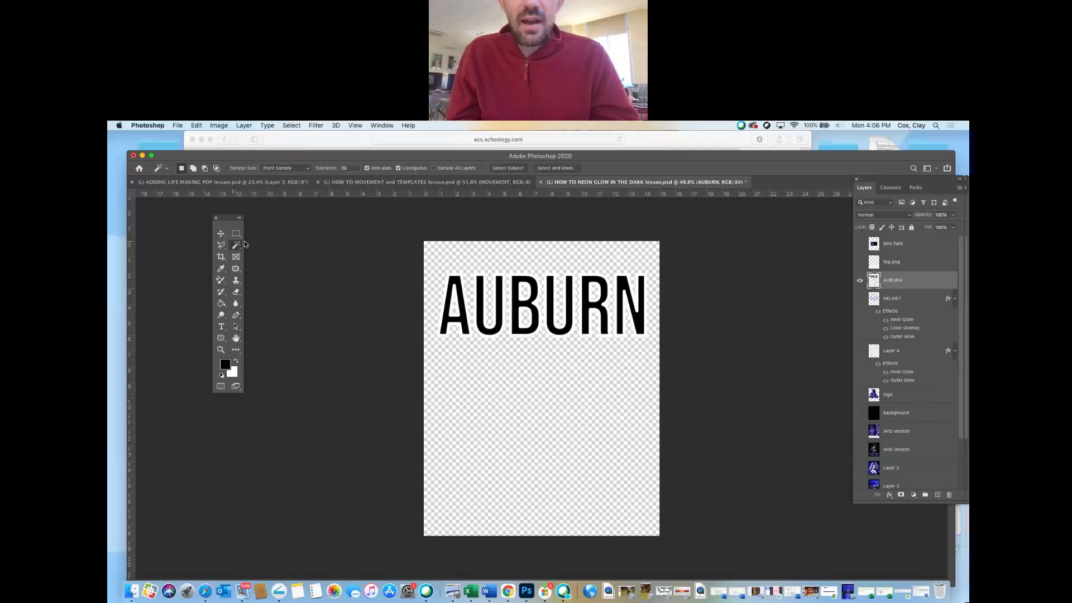
pyautogui.click(453, 285)
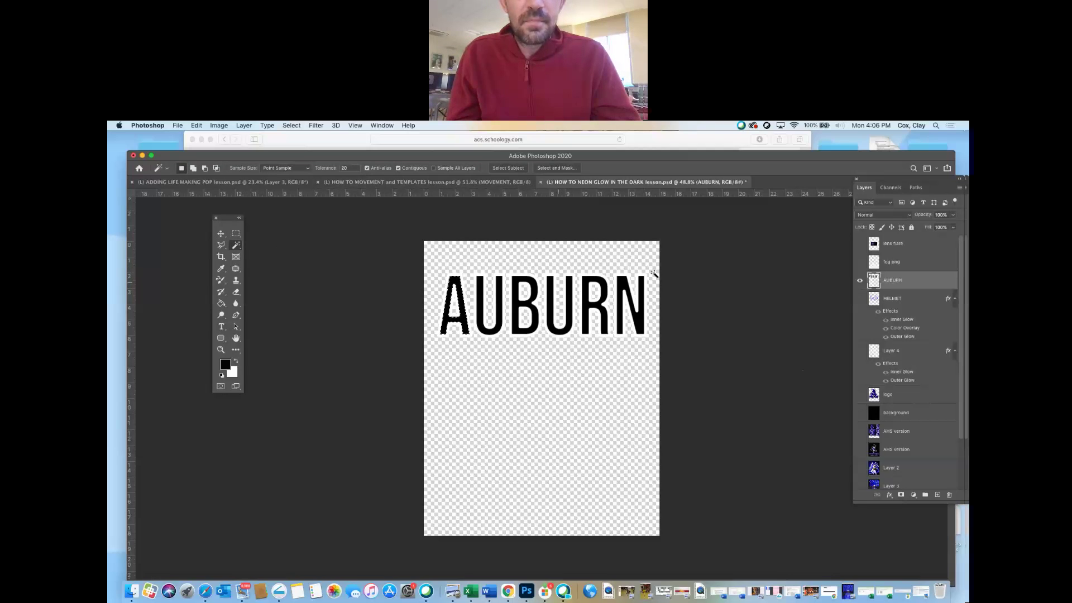
pyautogui.click(292, 125)
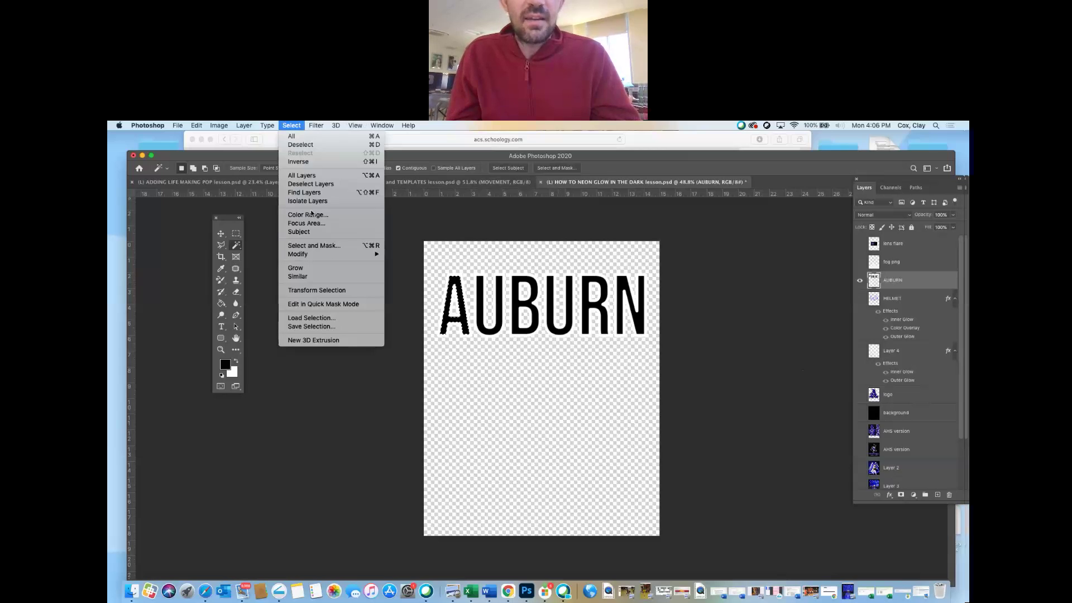
pyautogui.click(327, 269)
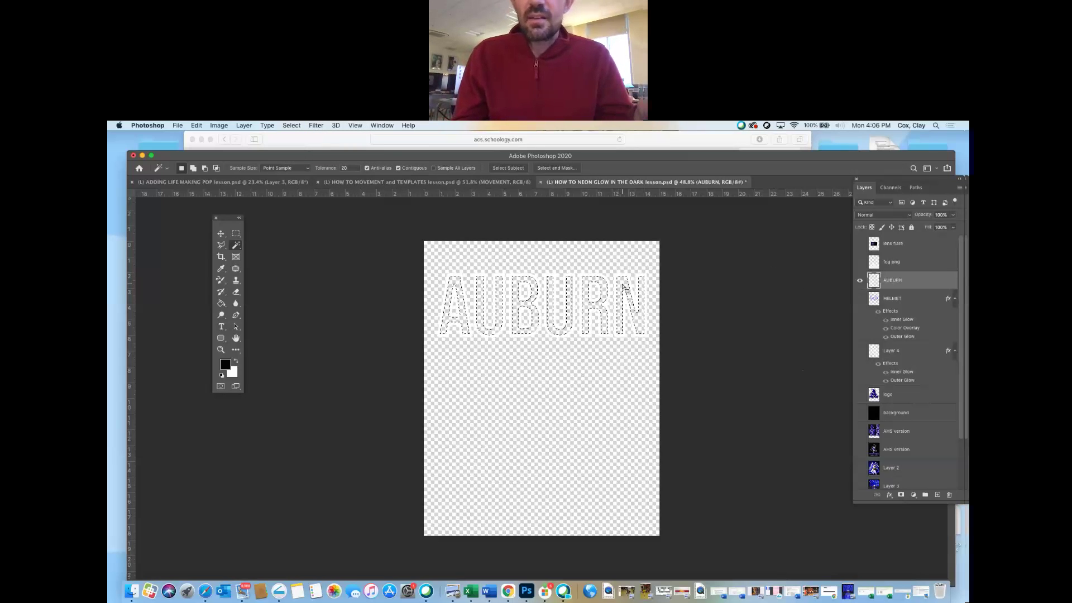
pyautogui.click(860, 413)
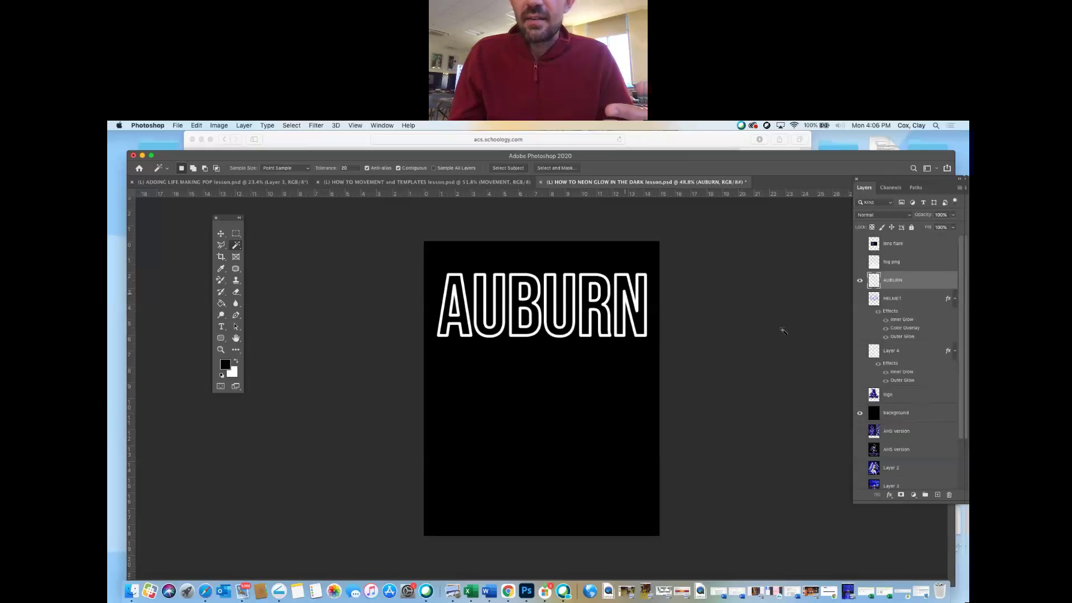
pyautogui.click(861, 413)
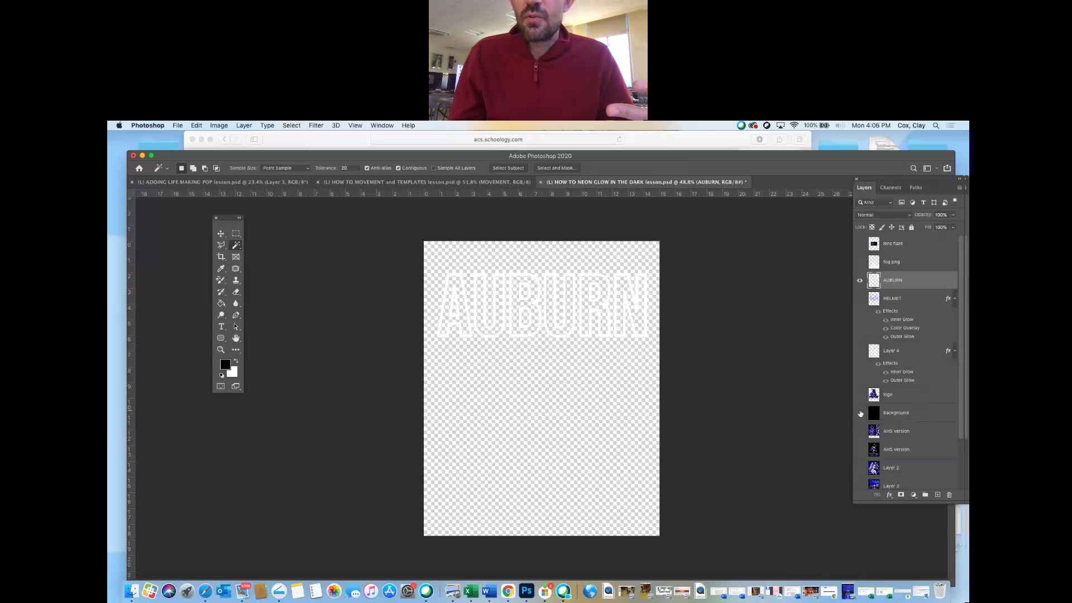
# Show the black background layer again beneath AUBURN.
pyautogui.click(860, 413)
pyautogui.rightClick(916, 277)
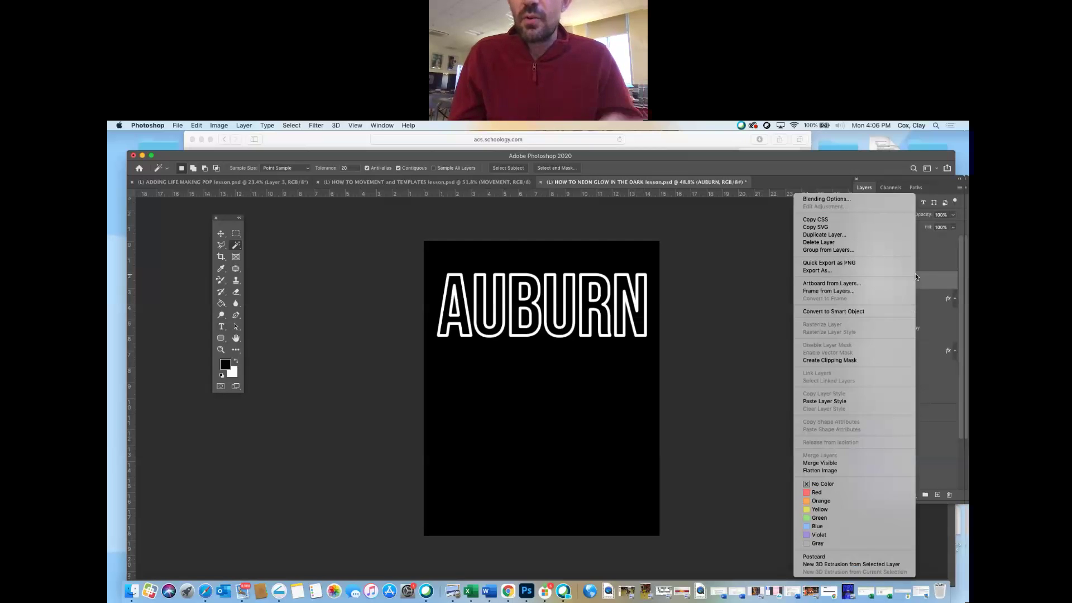
pyautogui.click(928, 279)
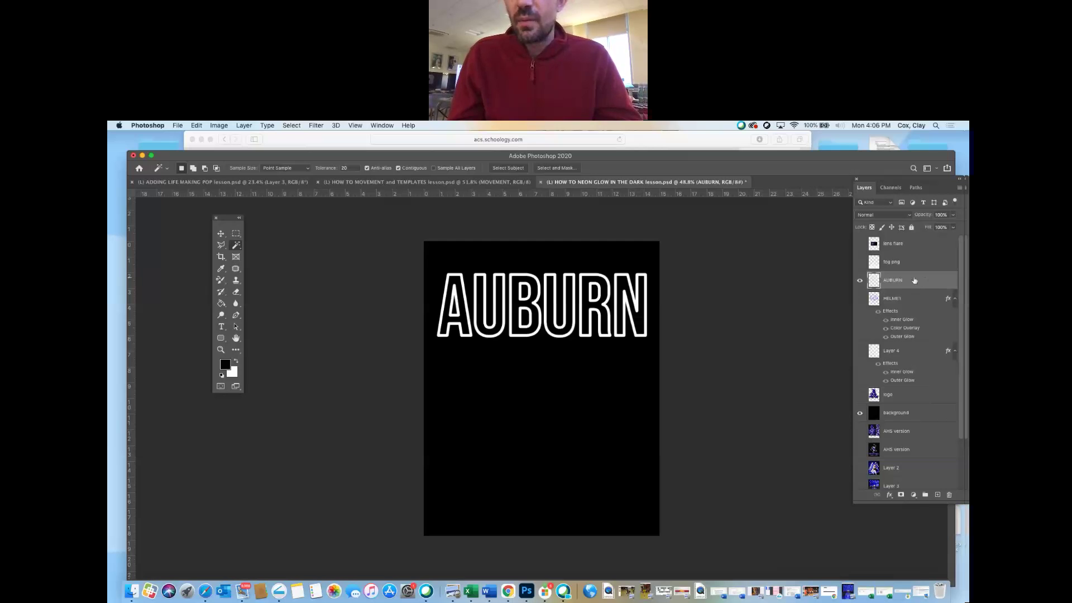
# Give AUBURN a blue outer glow with spread reduced to 19, and enable Inner Glow.
pyautogui.doubleClick(914, 280)
pyautogui.click(614, 384)
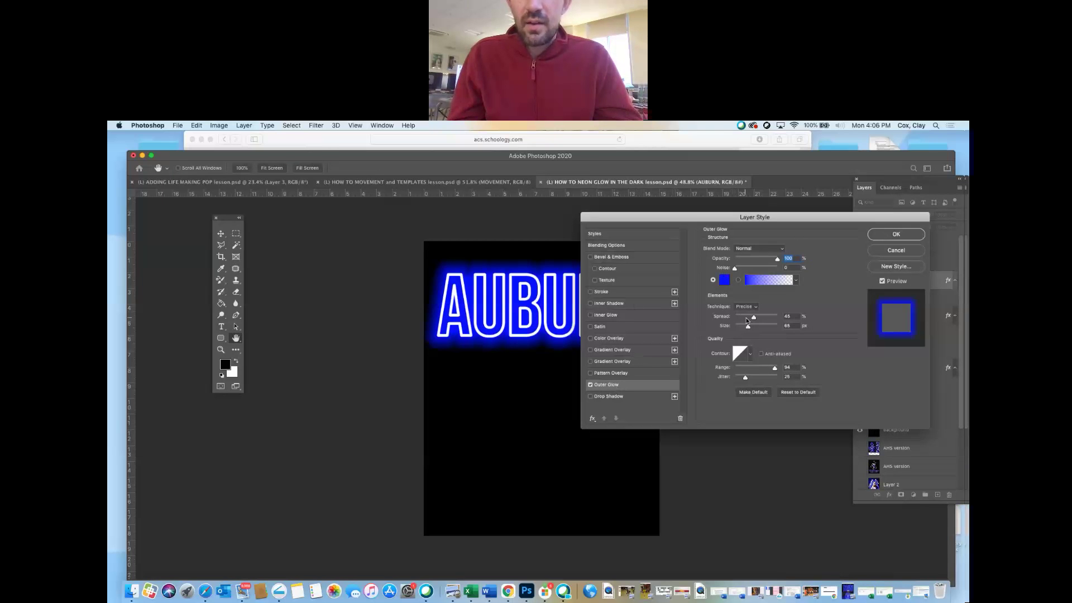
pyautogui.moveTo(749, 318); pyautogui.dragTo(746, 318)
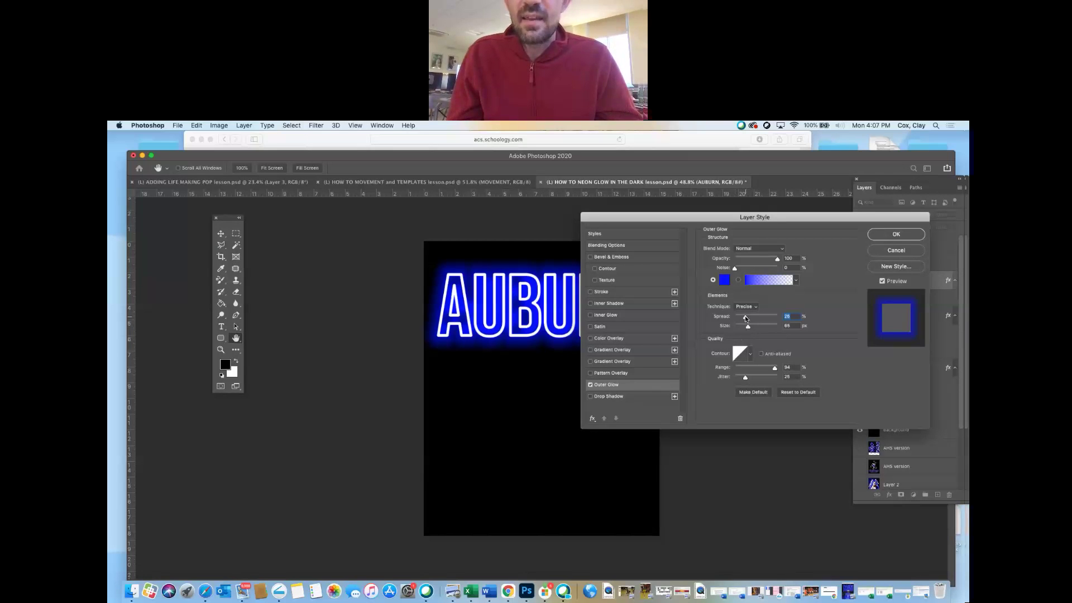
pyautogui.moveTo(745, 316); pyautogui.dragTo(753, 329)
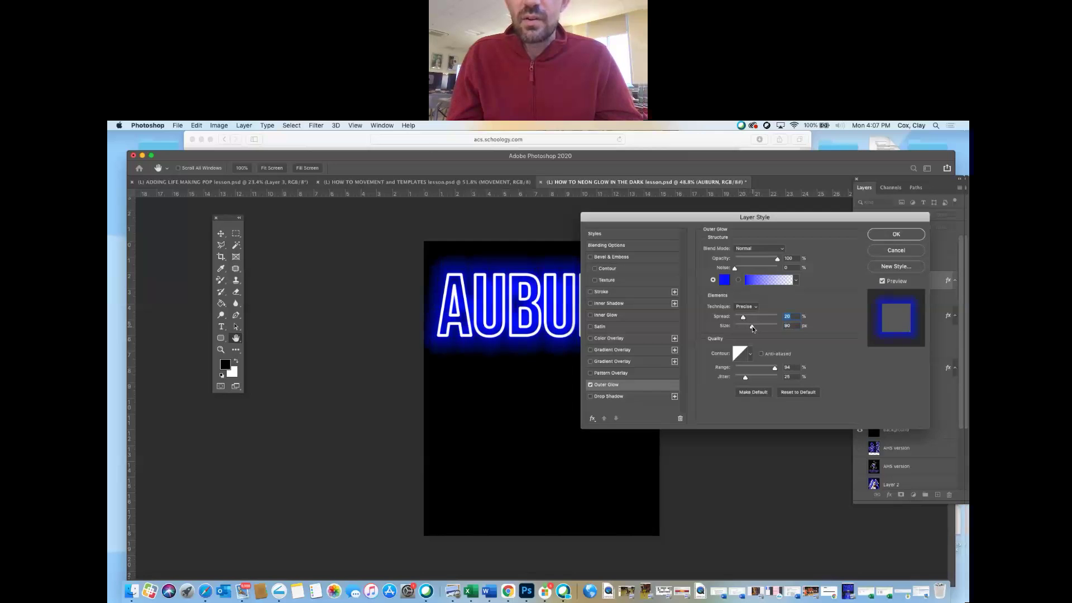
pyautogui.click(611, 315)
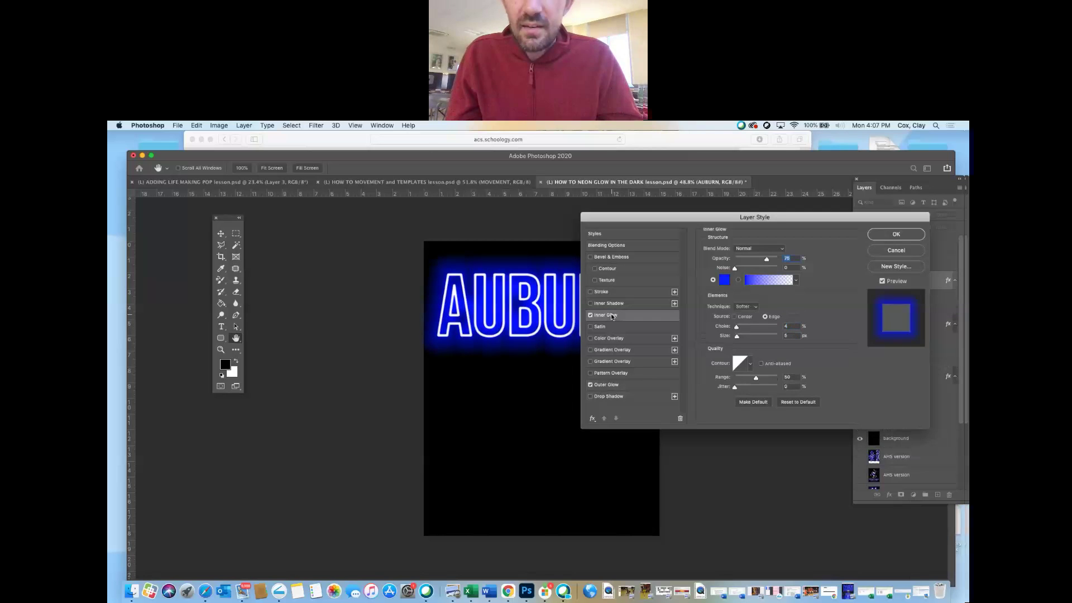
pyautogui.click(738, 336)
# Apply the blue glow style to AUBURN and zoom in around the letter B.
pyautogui.click(880, 237)
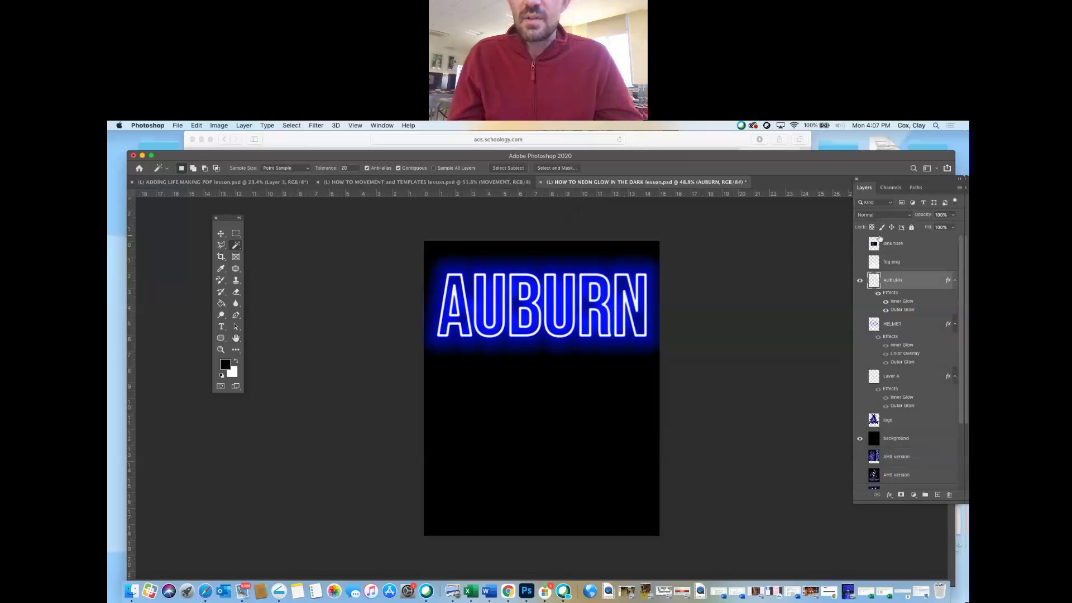
pyautogui.press('z')
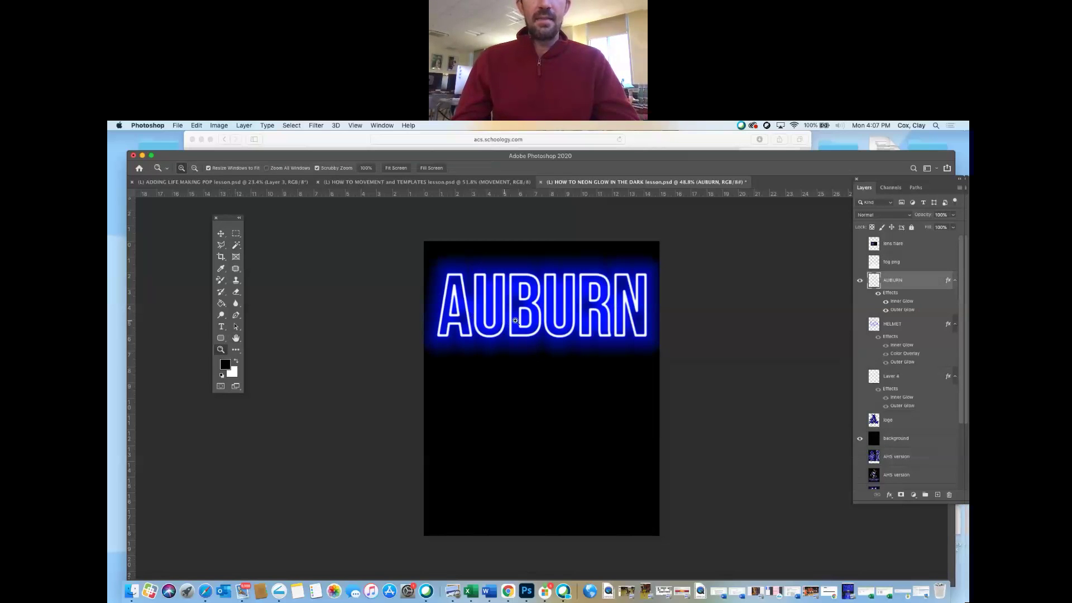
pyautogui.moveTo(516, 321); pyautogui.dragTo(541, 320)
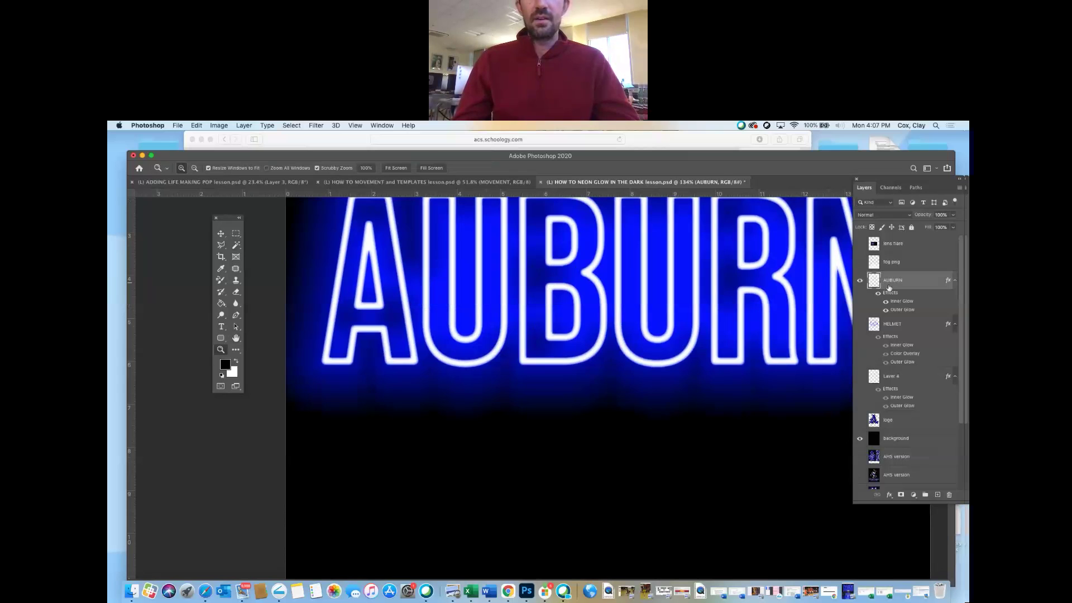
# Paste the copied glow style onto AUBURN and shrink its inner glow to 8 px.
pyautogui.rightClick(915, 282)
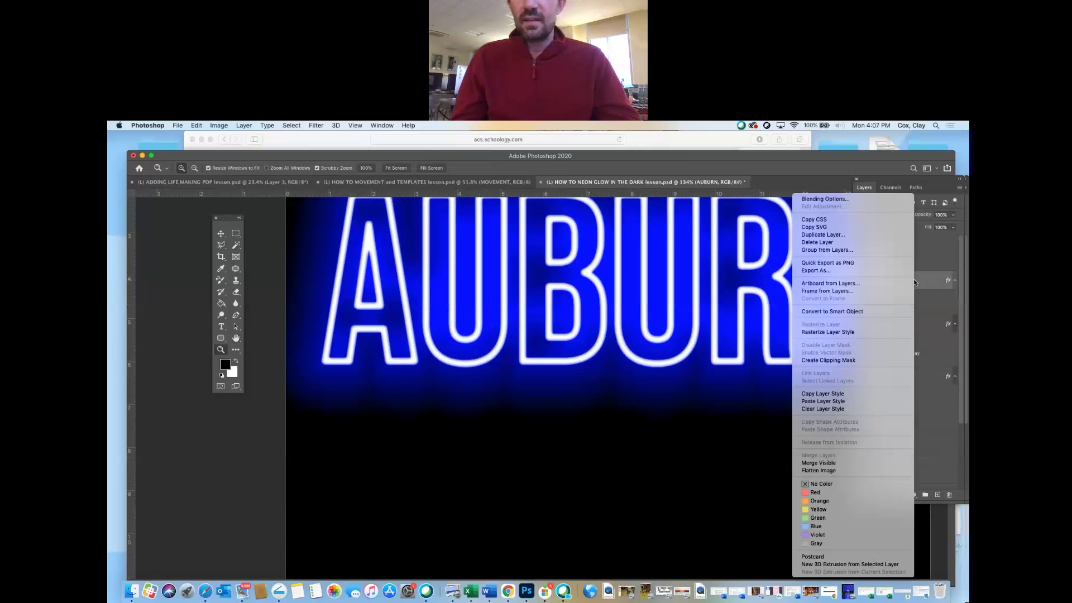
pyautogui.click(838, 401)
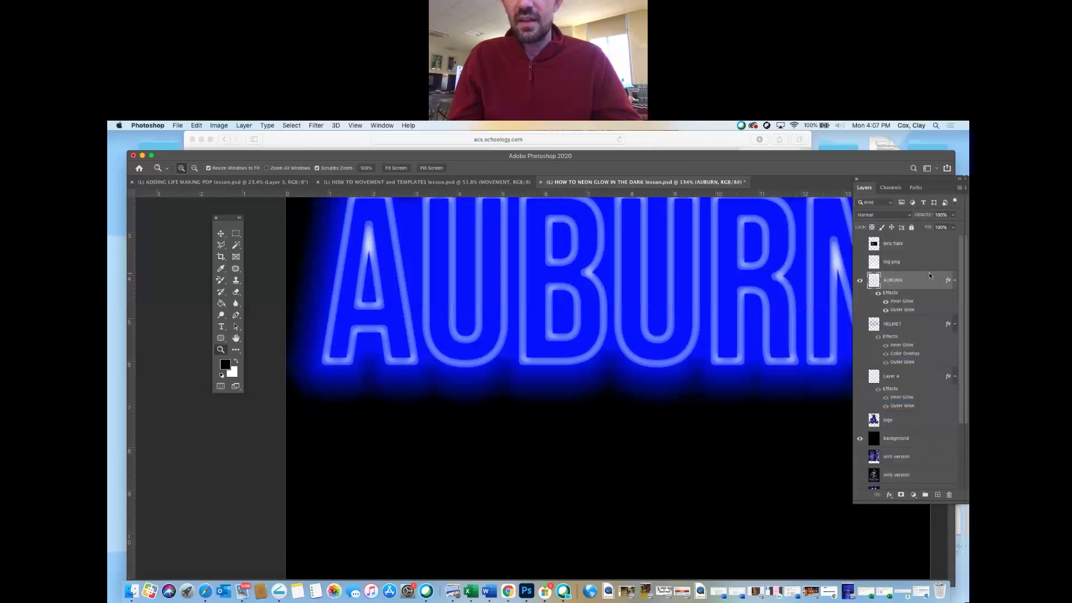
pyautogui.doubleClick(930, 277)
pyautogui.click(612, 314)
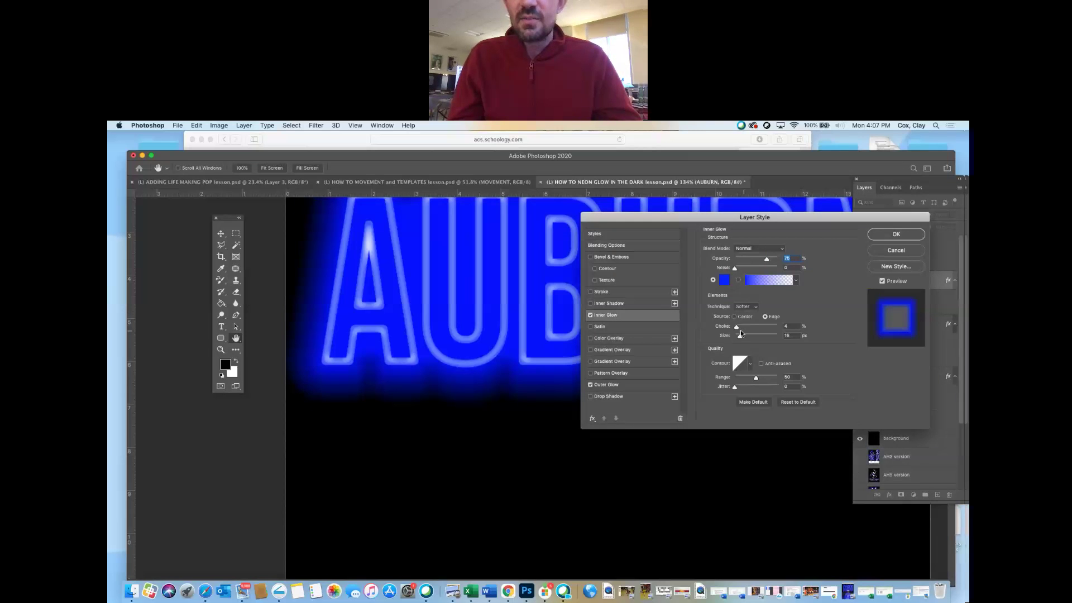
pyautogui.moveTo(738, 334); pyautogui.dragTo(737, 335)
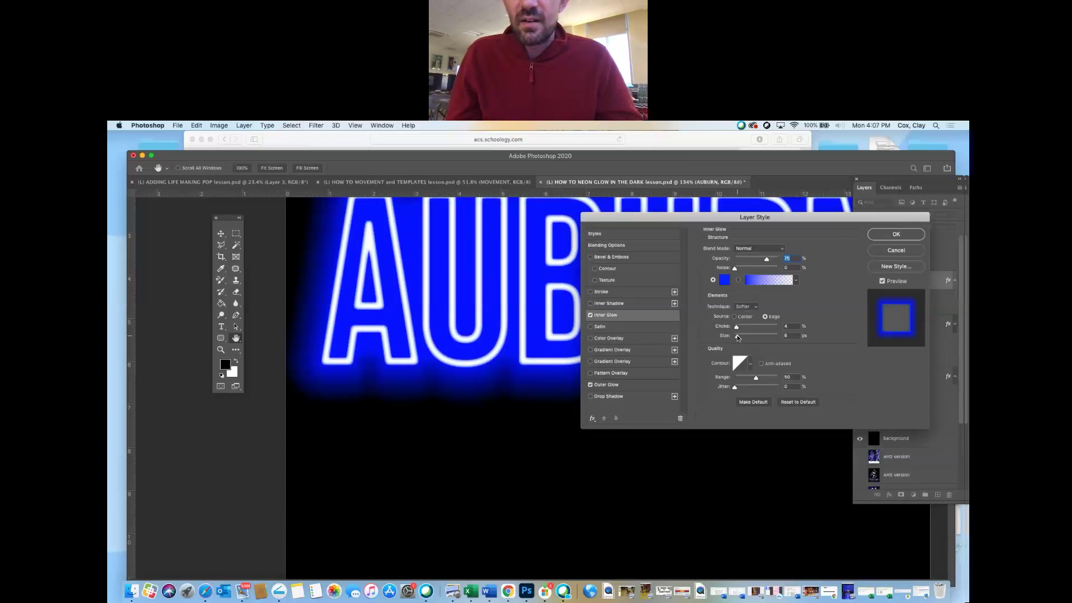
pyautogui.click(890, 235)
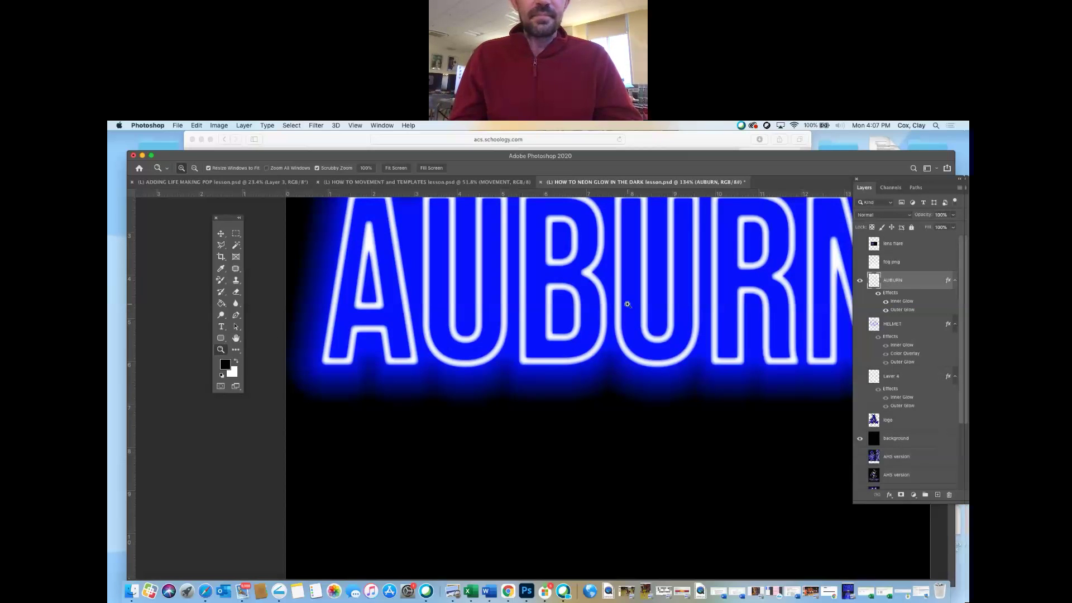
pyautogui.press('super+0')
# Show the lens flare layer, move it up over AUBURN, and blend it in Screen mode.
pyautogui.click(860, 244)
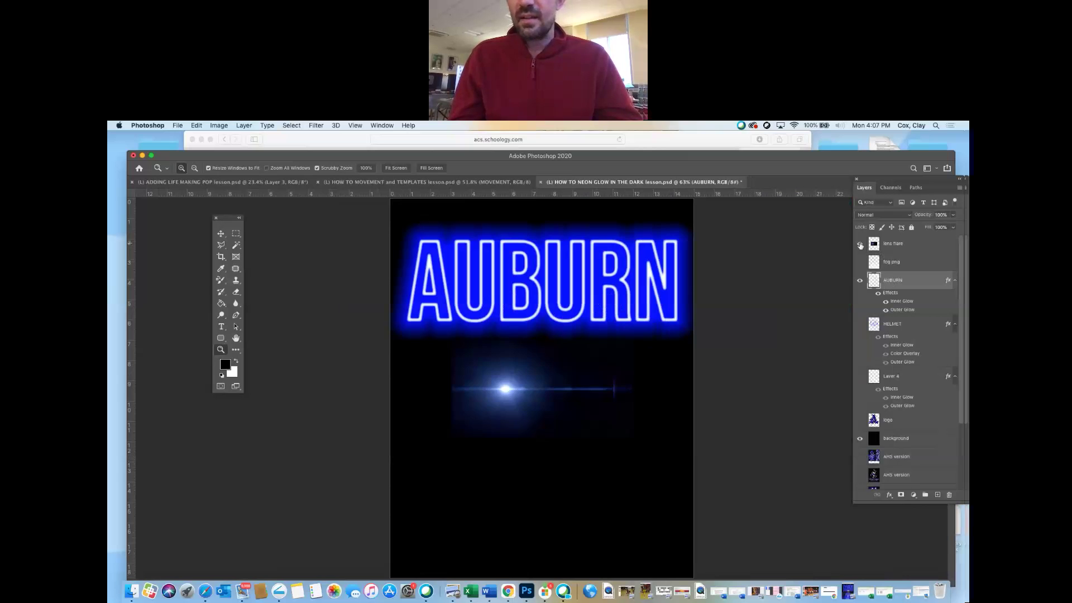
pyautogui.click(873, 244)
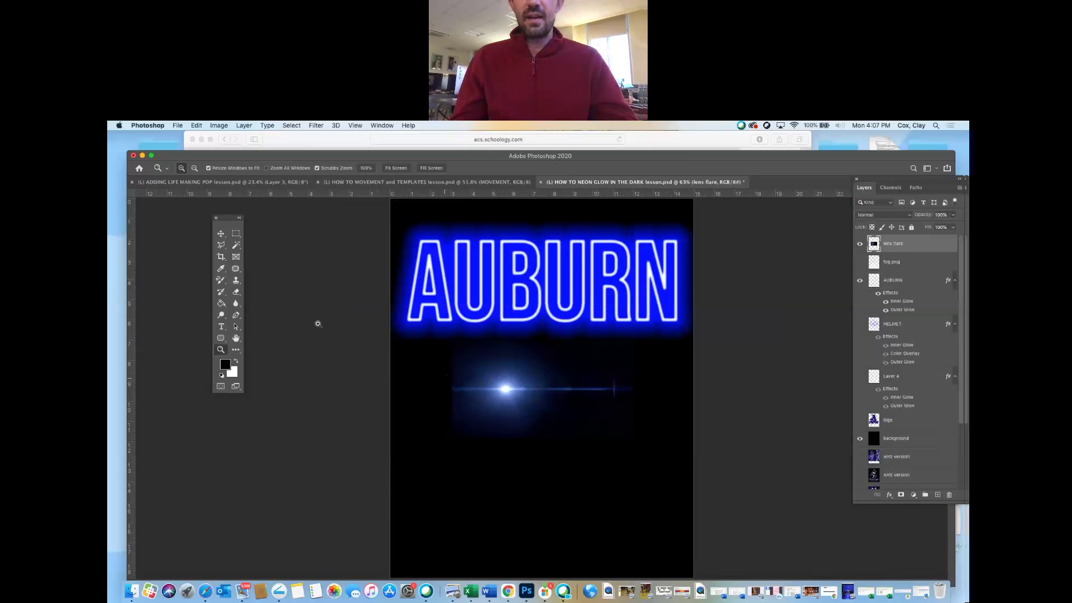
pyautogui.click(235, 291)
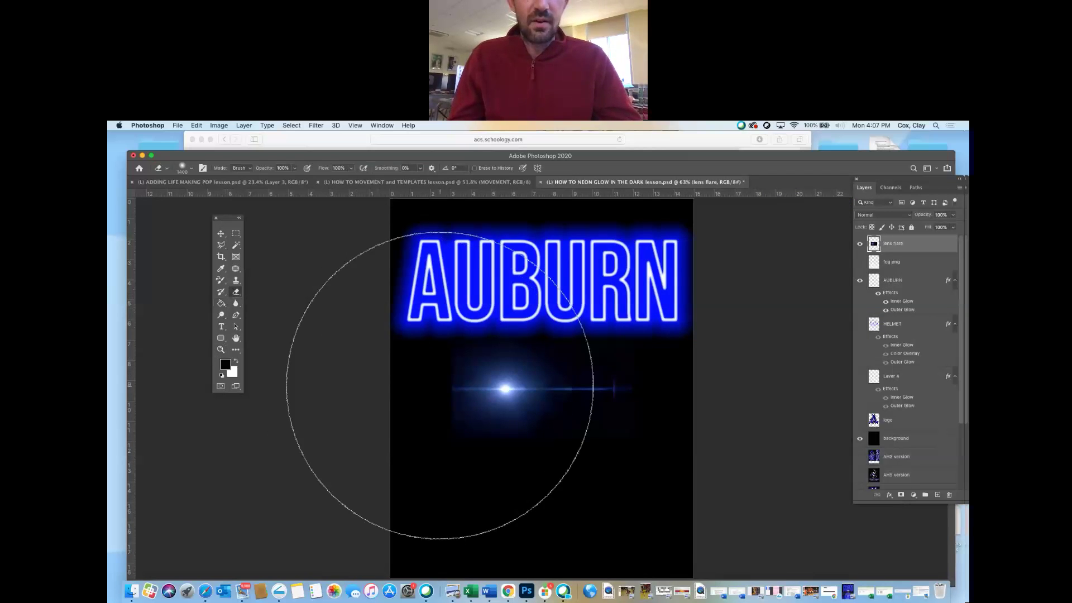
pyautogui.click(191, 167)
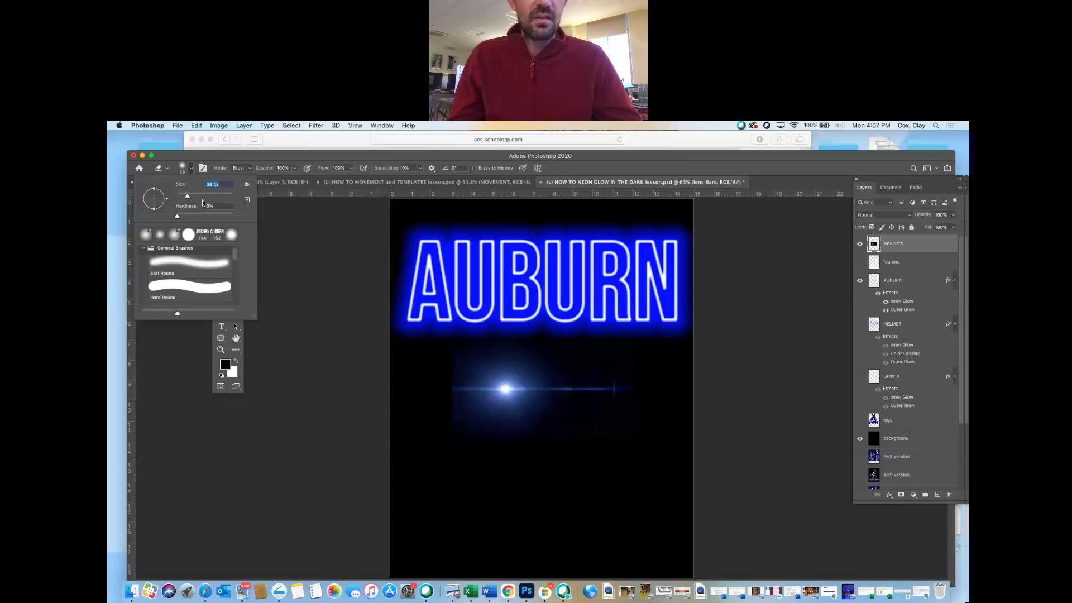
pyautogui.click(455, 354)
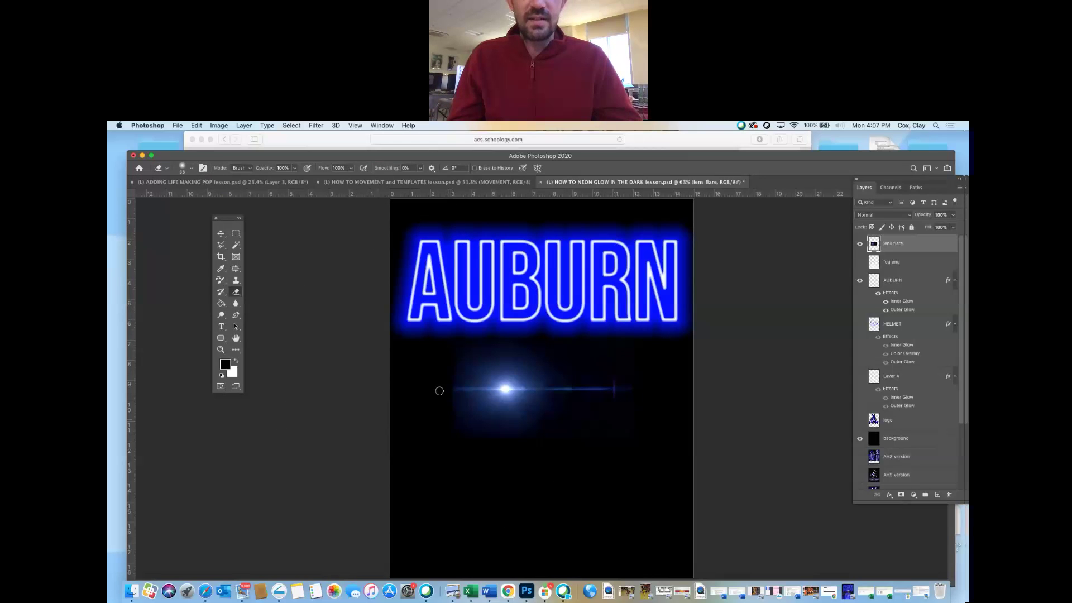
pyautogui.click(221, 234)
pyautogui.moveTo(514, 388); pyautogui.dragTo(521, 276)
pyautogui.click(874, 215)
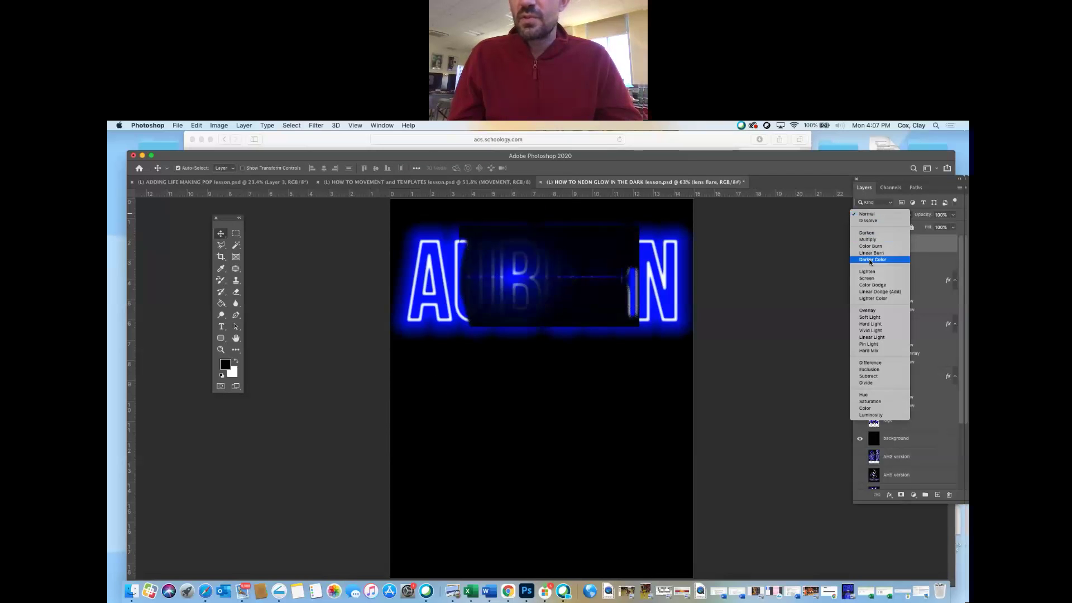
pyautogui.click(870, 278)
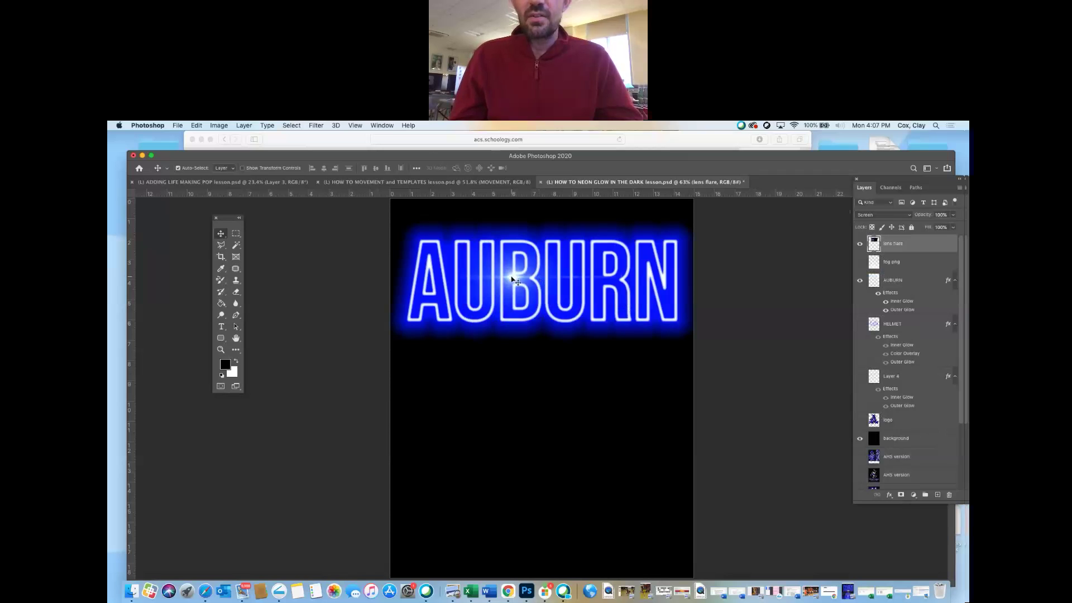
# Place the flare at the bottom of the U, duplicate it, and move the copy to the top.
pyautogui.moveTo(512, 278); pyautogui.dragTo(563, 322)
pyautogui.moveTo(935, 246); pyautogui.dragTo(937, 495)
pyautogui.moveTo(563, 322); pyautogui.dragTo(483, 242)
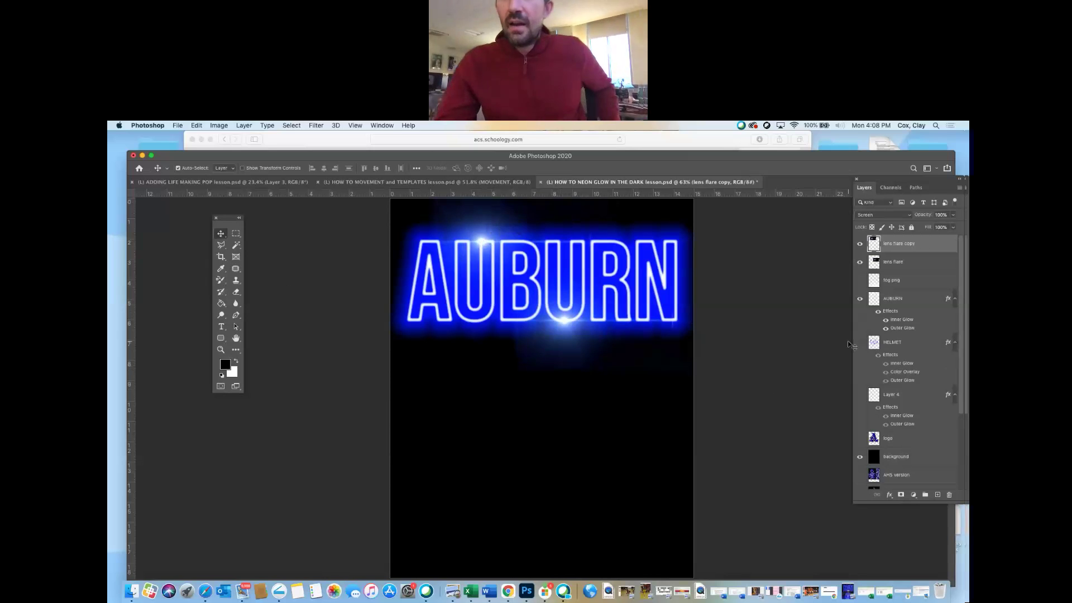
# Show the fog layer and tint it with a blue 0013ff Color Overlay sampled from the canvas.
pyautogui.click(860, 280)
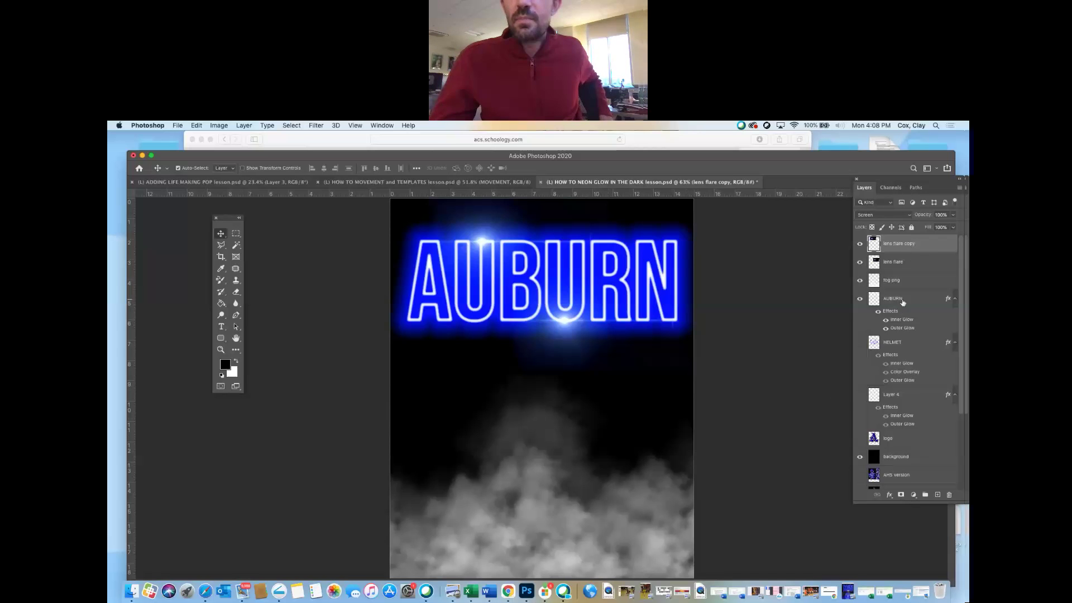
pyautogui.doubleClick(923, 281)
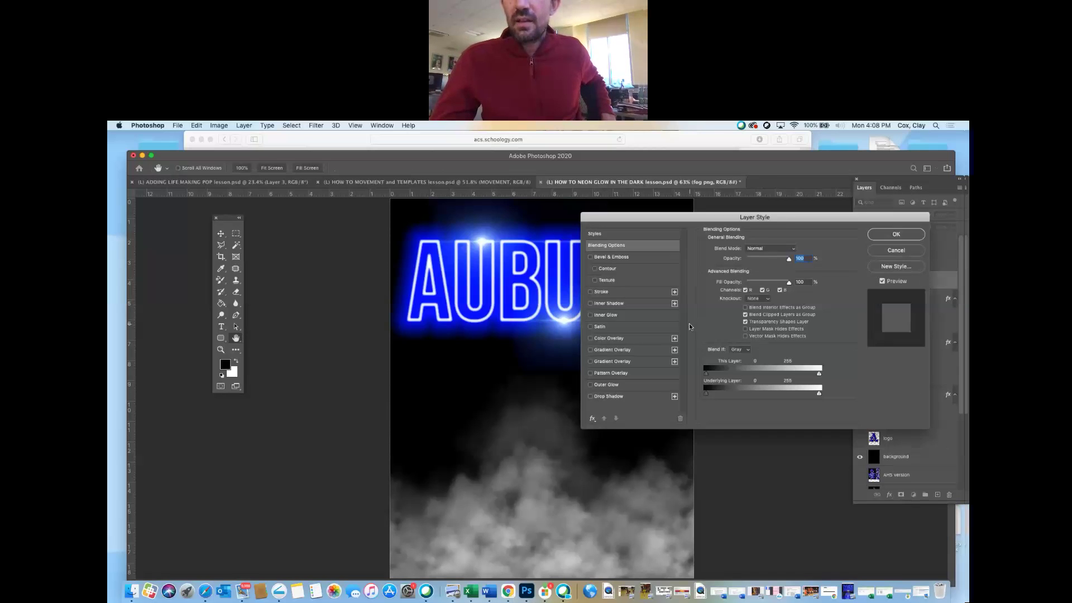
pyautogui.click(619, 339)
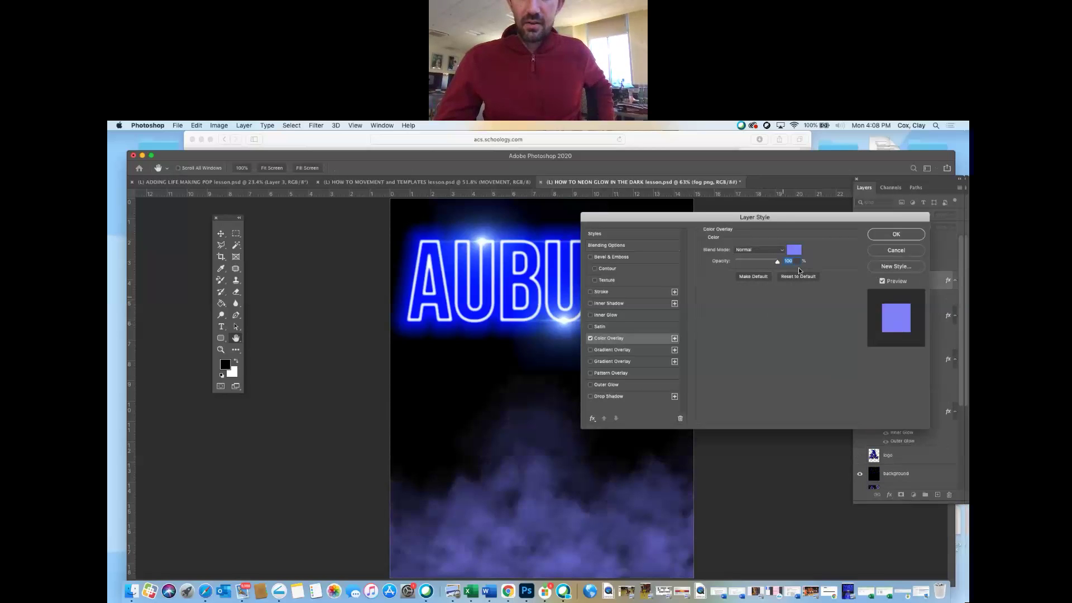
pyautogui.click(795, 253)
pyautogui.click(579, 258)
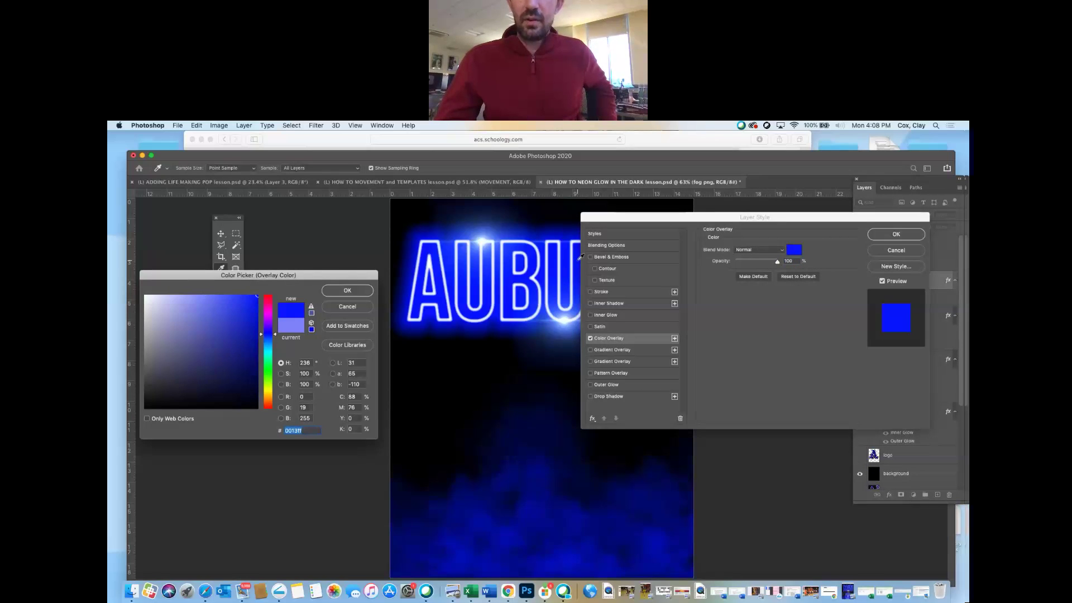
pyautogui.click(363, 292)
pyautogui.click(896, 234)
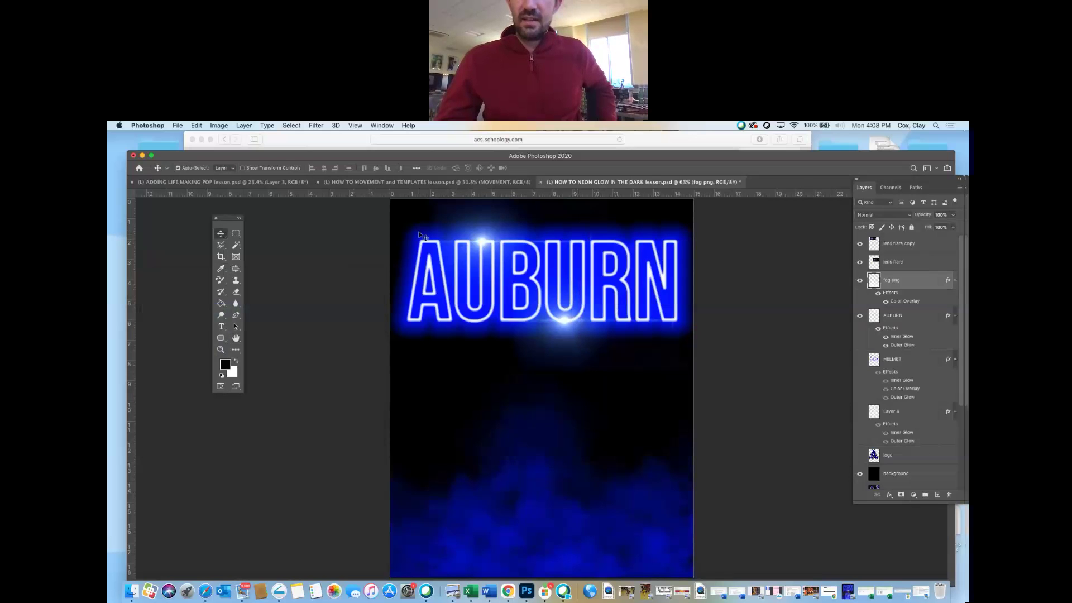
# Move the blue fog slightly higher on the canvas beneath AUBURN.
pyautogui.click(221, 233)
pyautogui.moveTo(560, 507)
pyautogui.moveTo(560, 507)
pyautogui.mouseDown()
pyautogui.moveTo(562, 287)
pyautogui.moveTo(541, 446)
pyautogui.moveTo(546, 509)
pyautogui.mouseUp()
pyautogui.click(220, 349)
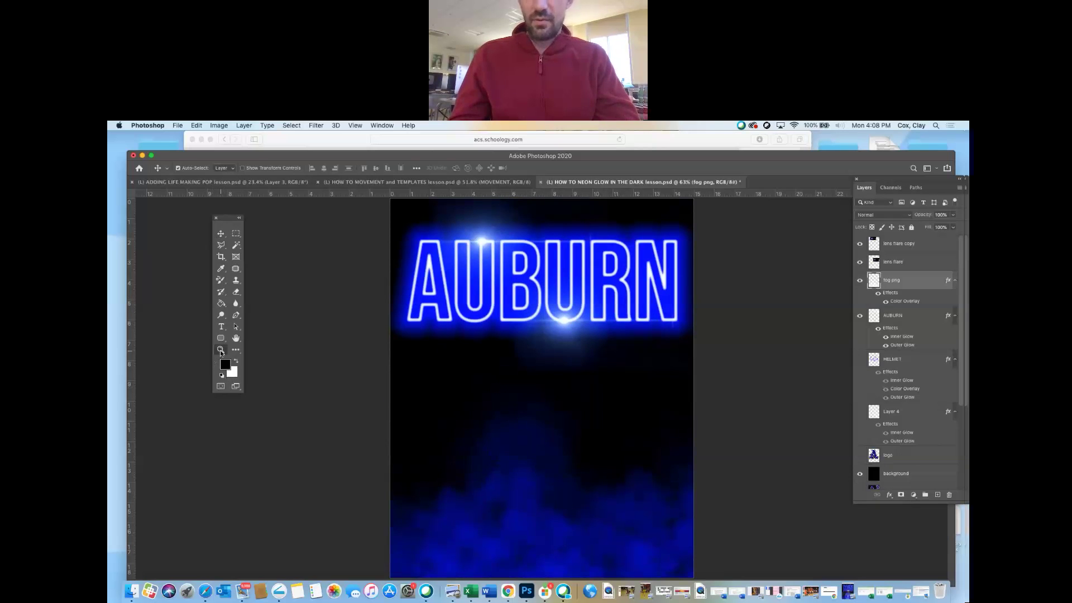
pyautogui.click(537, 380)
pyautogui.moveTo(561, 368); pyautogui.dragTo(537, 366)
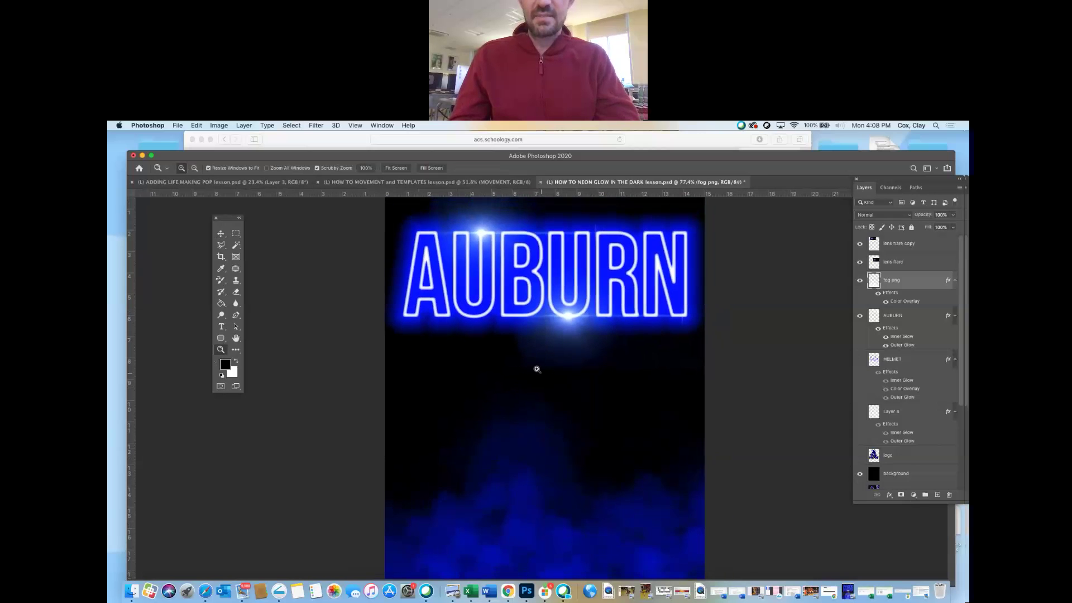